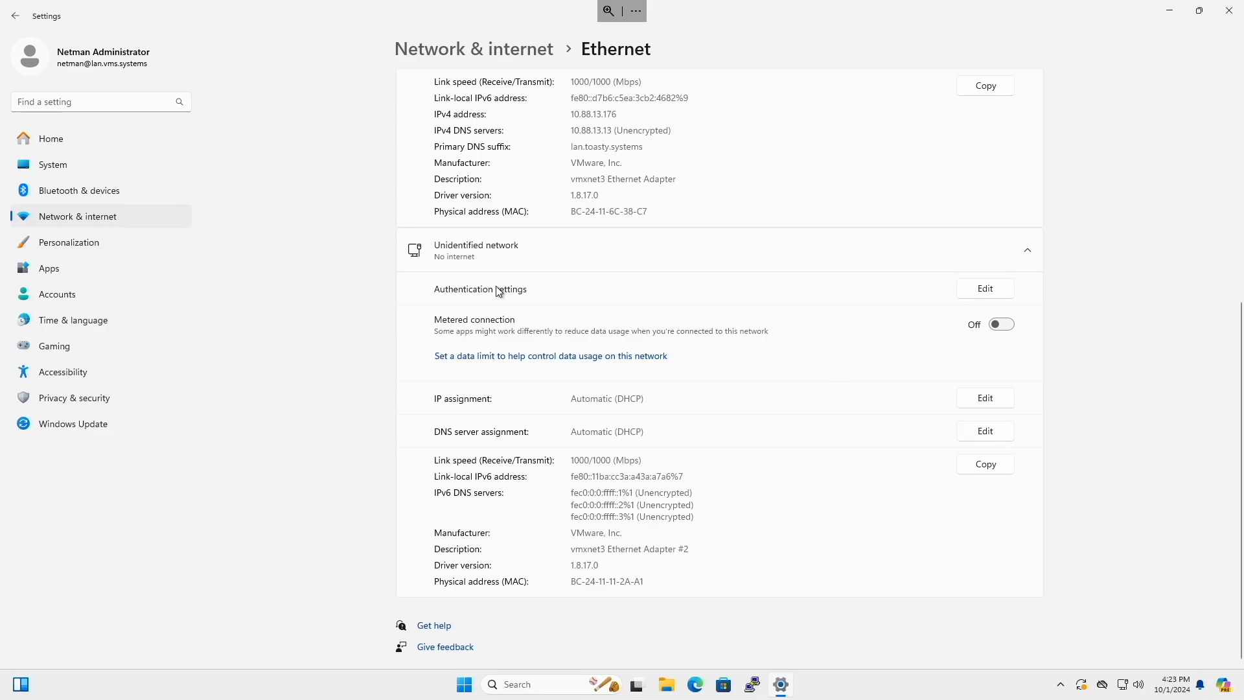
Switch the unidentified network's IP assignment to Manual and turn on IPv4.
{"action": "triple_click", "coordinate": [724, 397]}
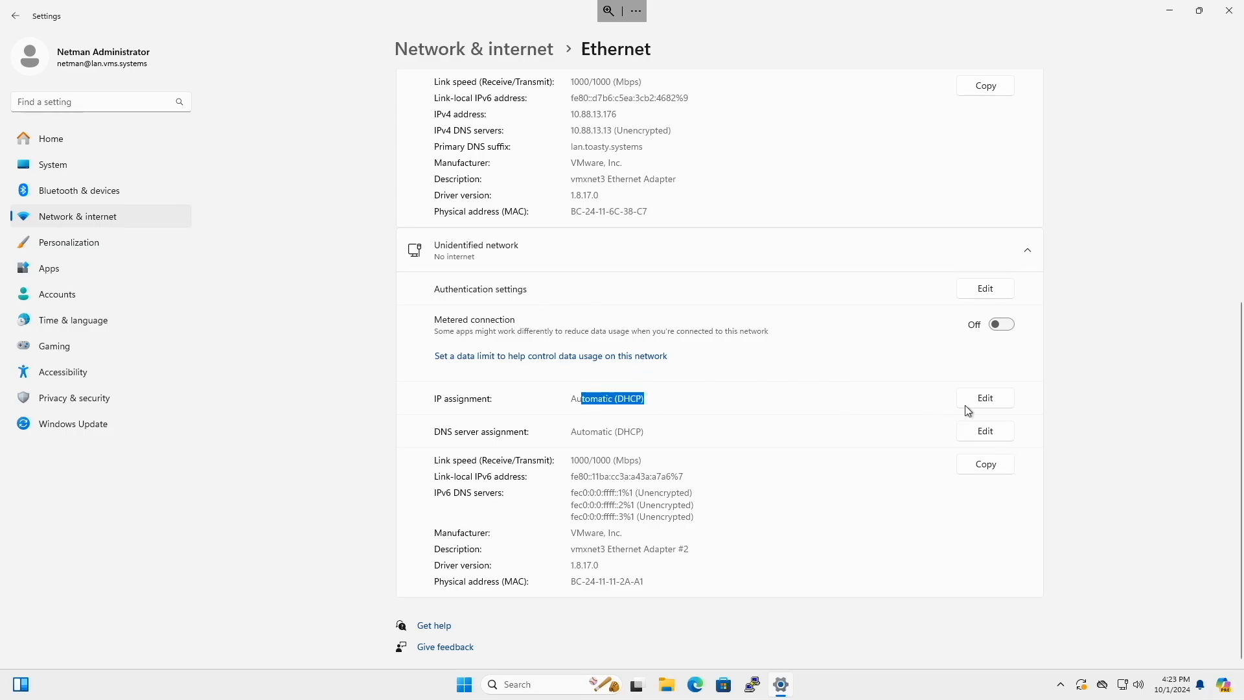
{"action": "left_click", "coordinate": [986, 398]}
{"action": "left_click", "coordinate": [619, 321]}
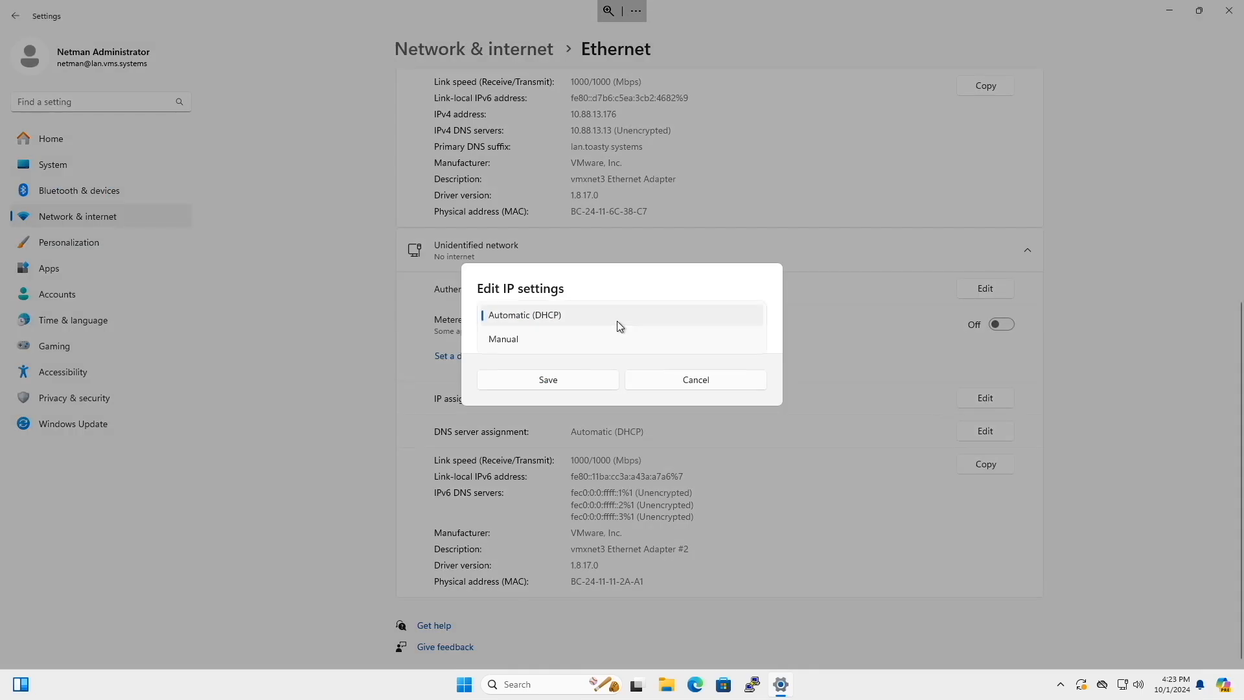
{"action": "left_click", "coordinate": [535, 339]}
{"action": "left_click", "coordinate": [489, 319]}
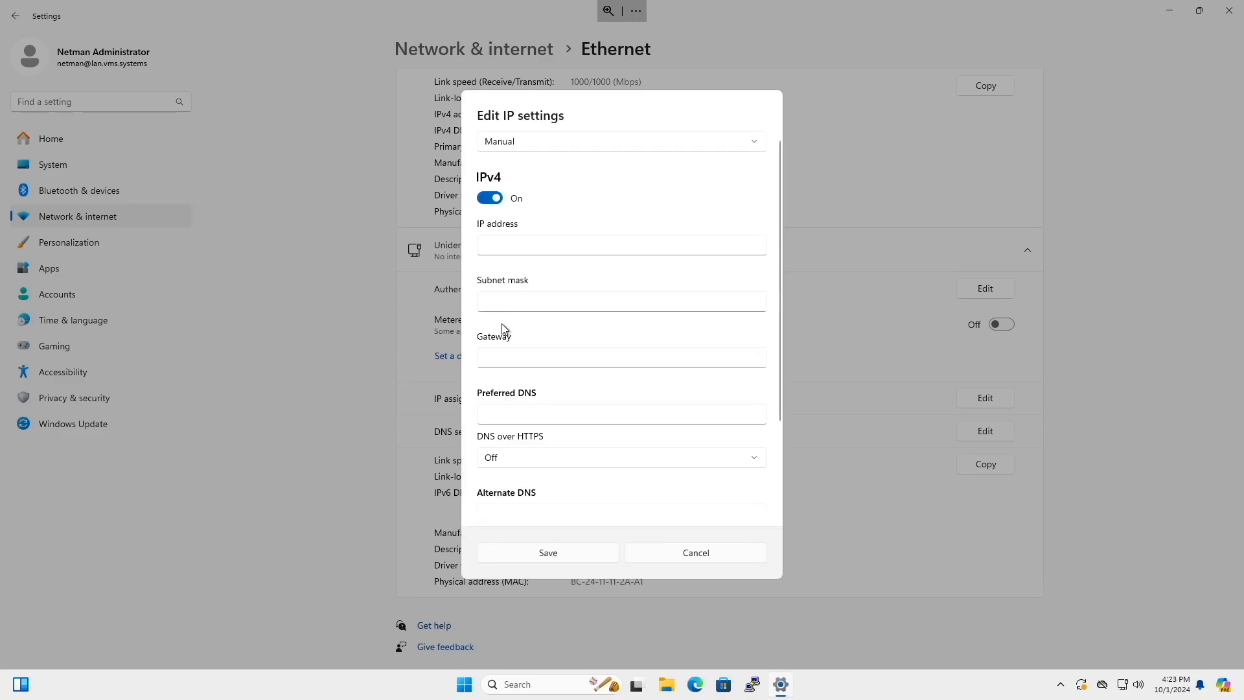
Set the IPv4 address to 192.168.1.5 with subnet mask 255.255.255.0.
{"action": "left_click", "coordinate": [621, 231]}
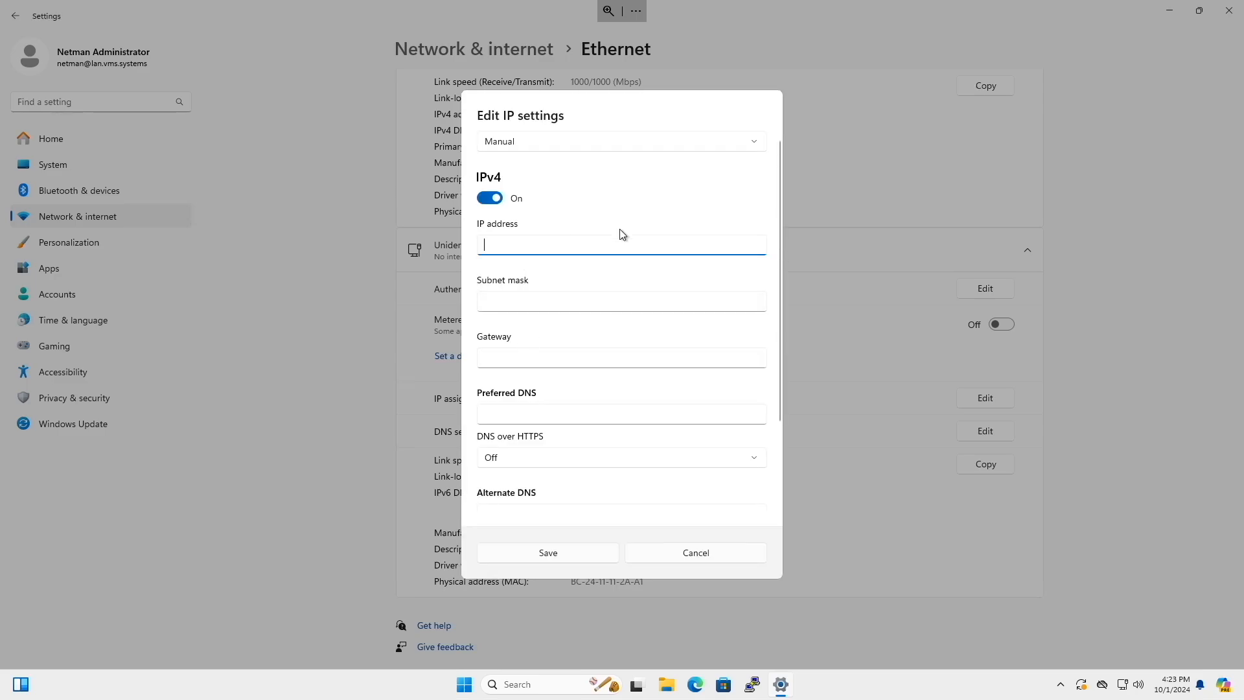
{"action": "type", "text": "192.168.1.5"}
{"action": "key", "text": "Tab"}
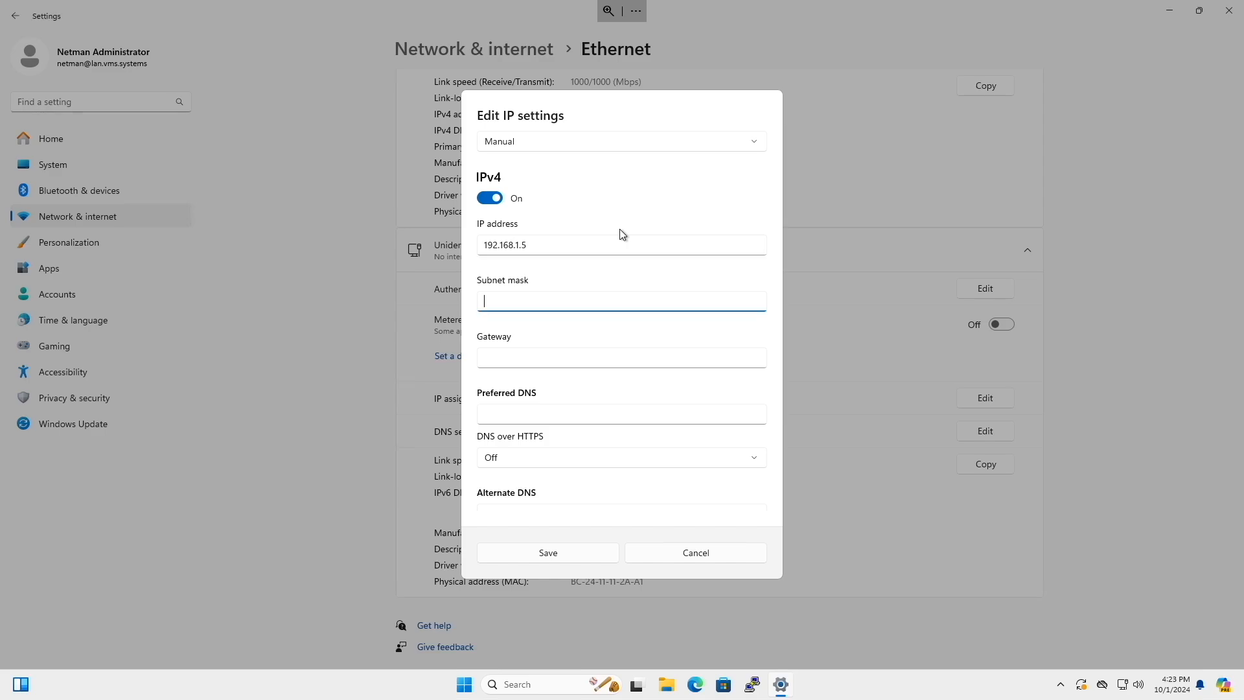
{"action": "type", "text": "255.255.255.0"}
{"action": "left_click", "coordinate": [671, 355]}
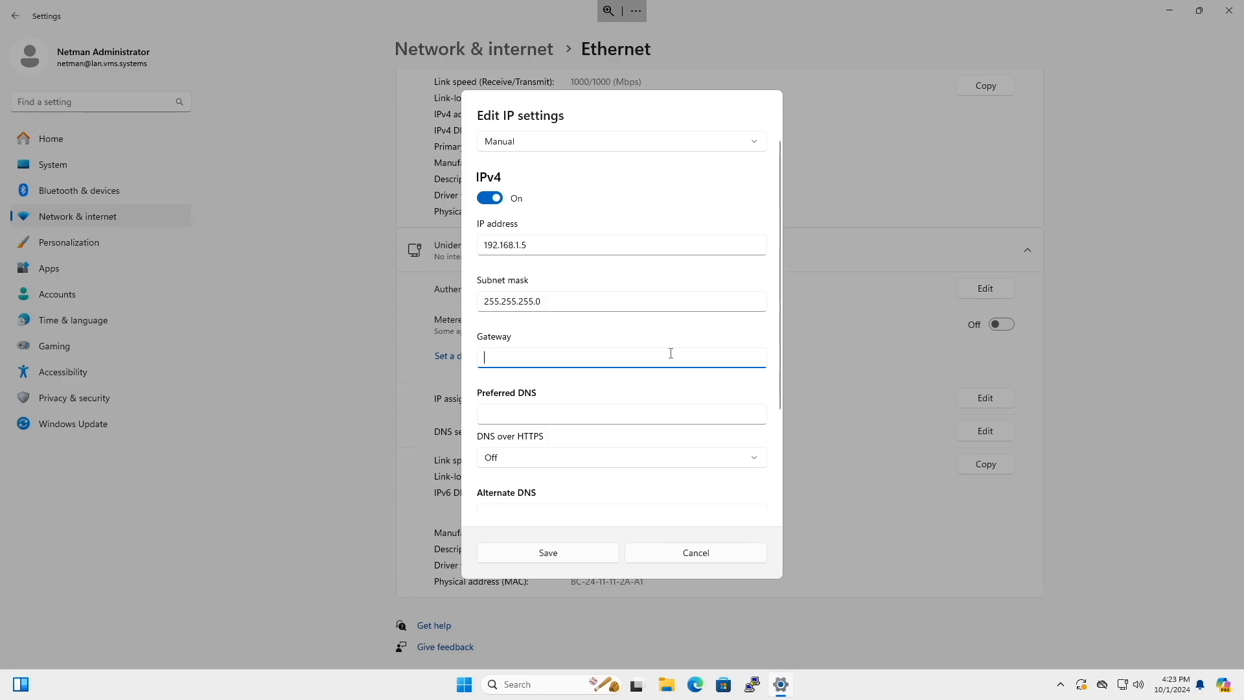
{"action": "type", "text": "192"}
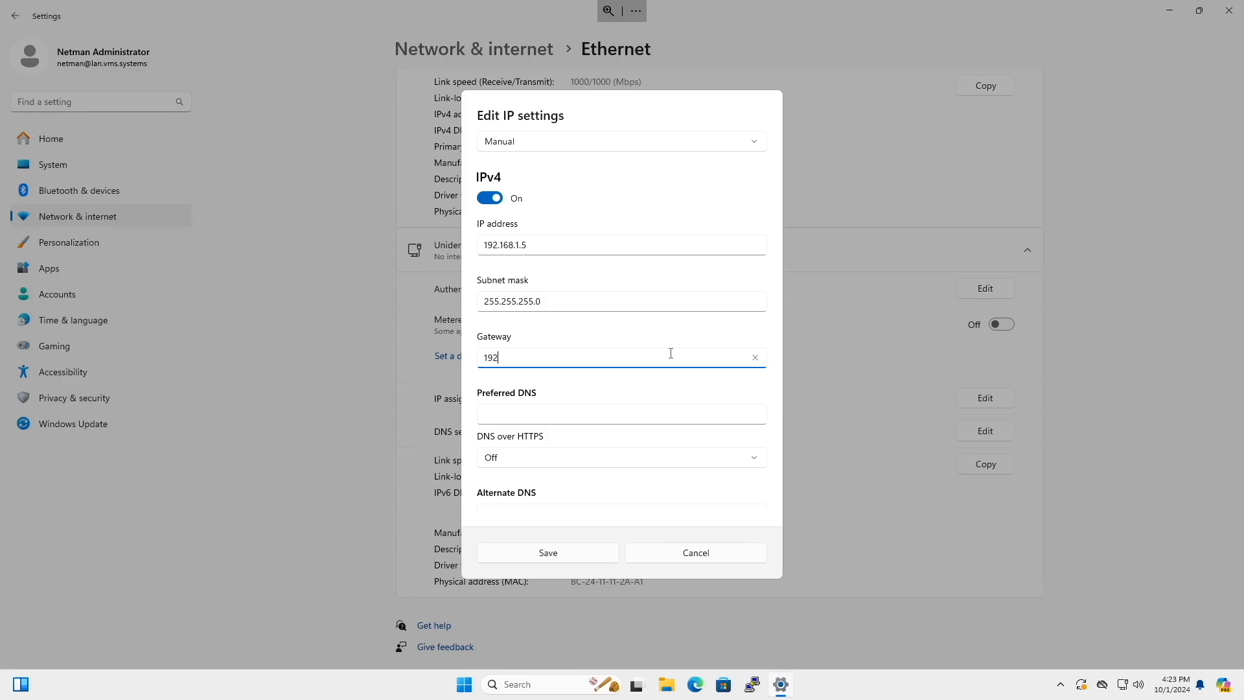
{"action": "type", "text": ".168.1.1"}
{"action": "key", "text": "ctrl+a"}
{"action": "key", "text": "BackSpace"}
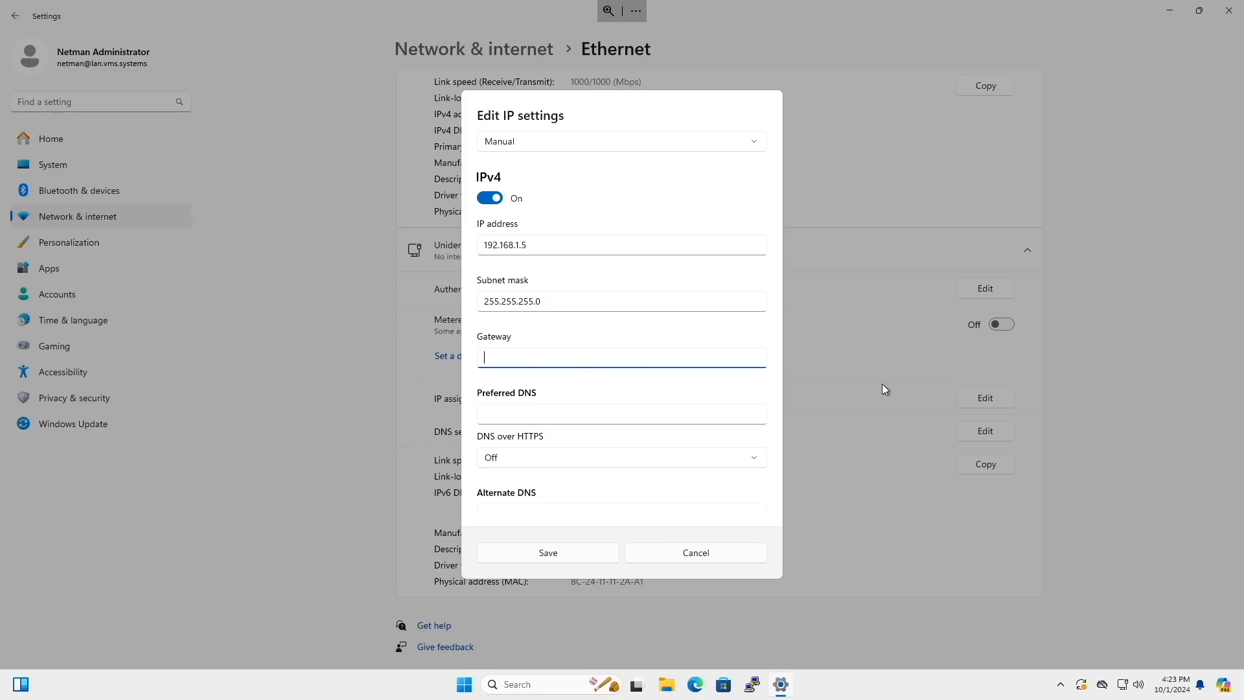
Save the manual IP settings, and open the router's login page at 192.168.1.1 in Microsoft Edge.
{"action": "left_click", "coordinate": [580, 557]}
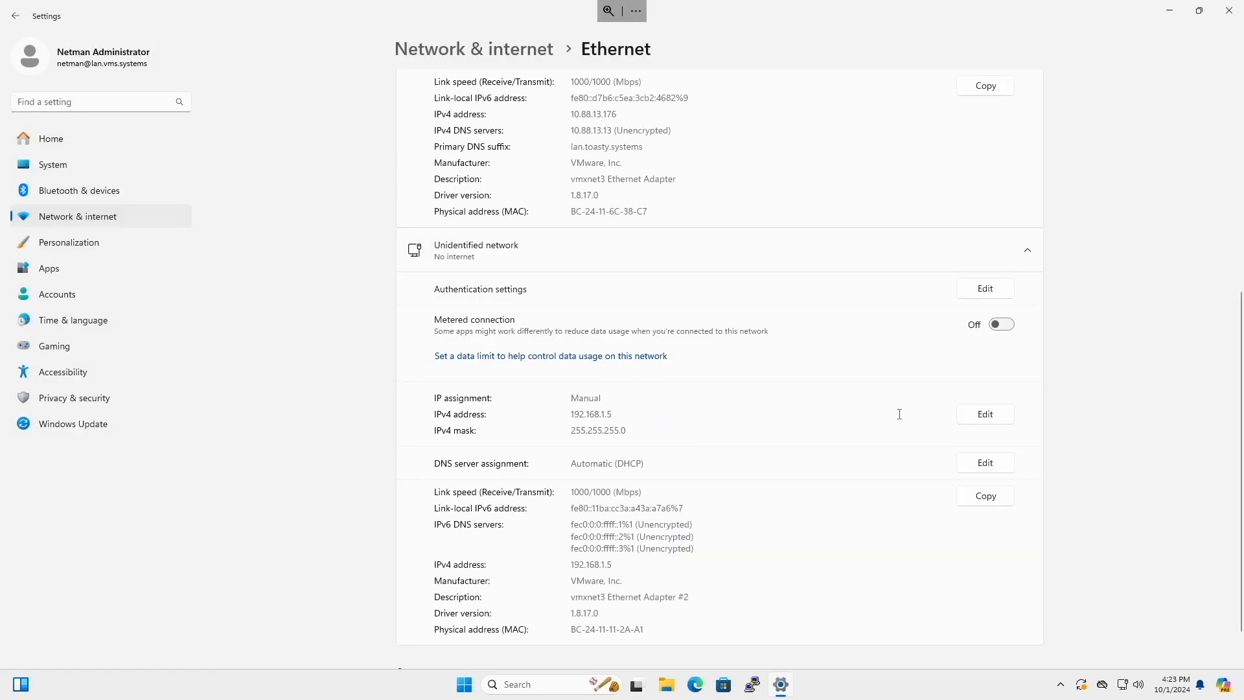
{"action": "left_click", "coordinate": [696, 685]}
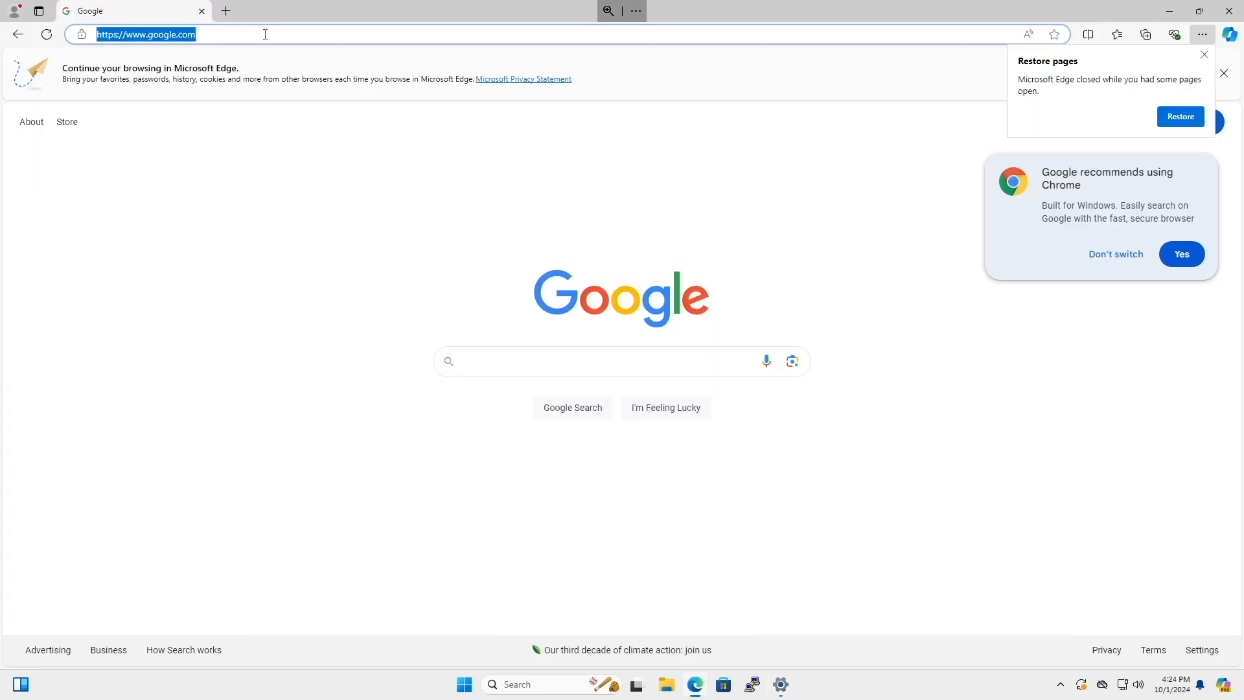
{"action": "type", "text": "192.168.1.1"}
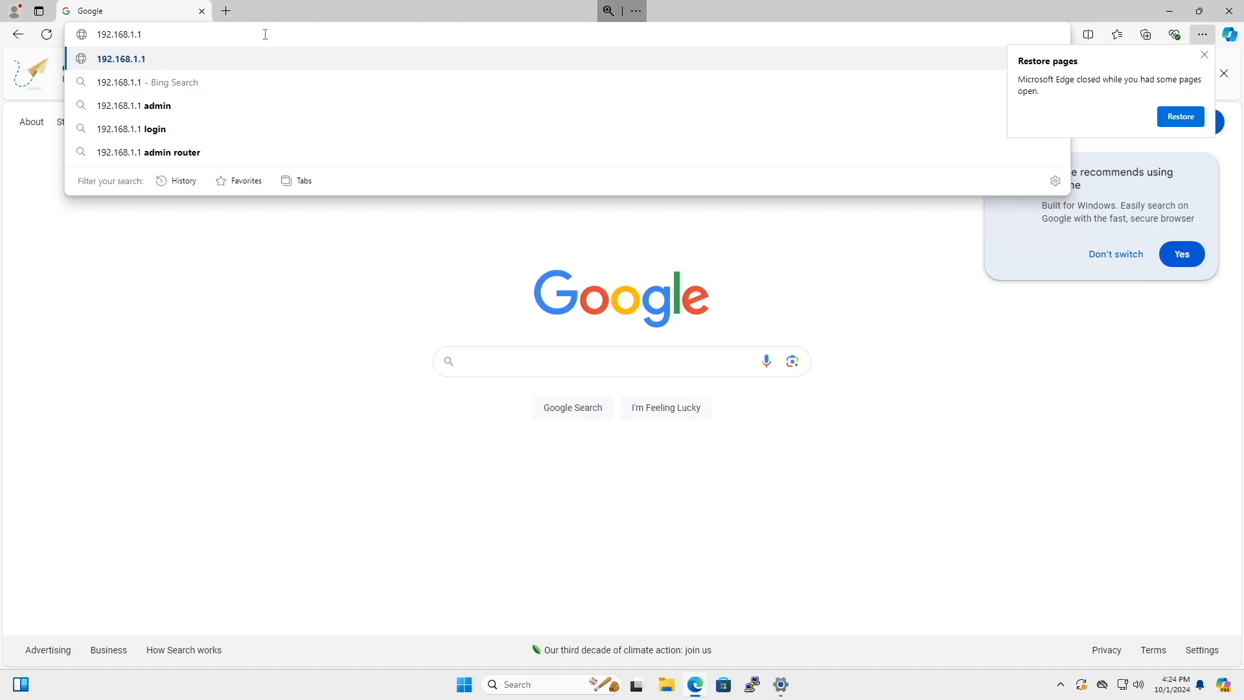
{"action": "key", "text": "Return"}
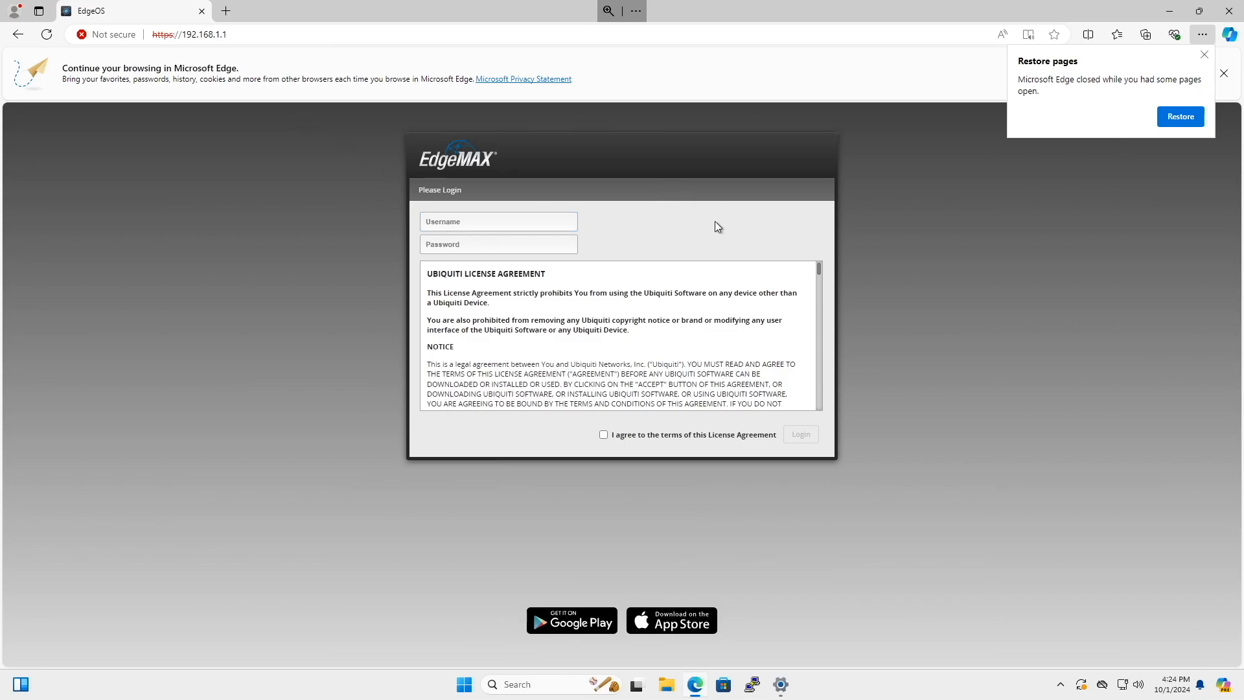
Log in to the router as ubnt with the account password, accepting the license agreement.
{"action": "left_click", "coordinate": [461, 221]}
{"action": "type", "text": "ubnt"}
{"action": "key", "text": "Tab"}
{"action": "type", "text": "ubn"}
{"action": "left_click", "coordinate": [603, 435]}
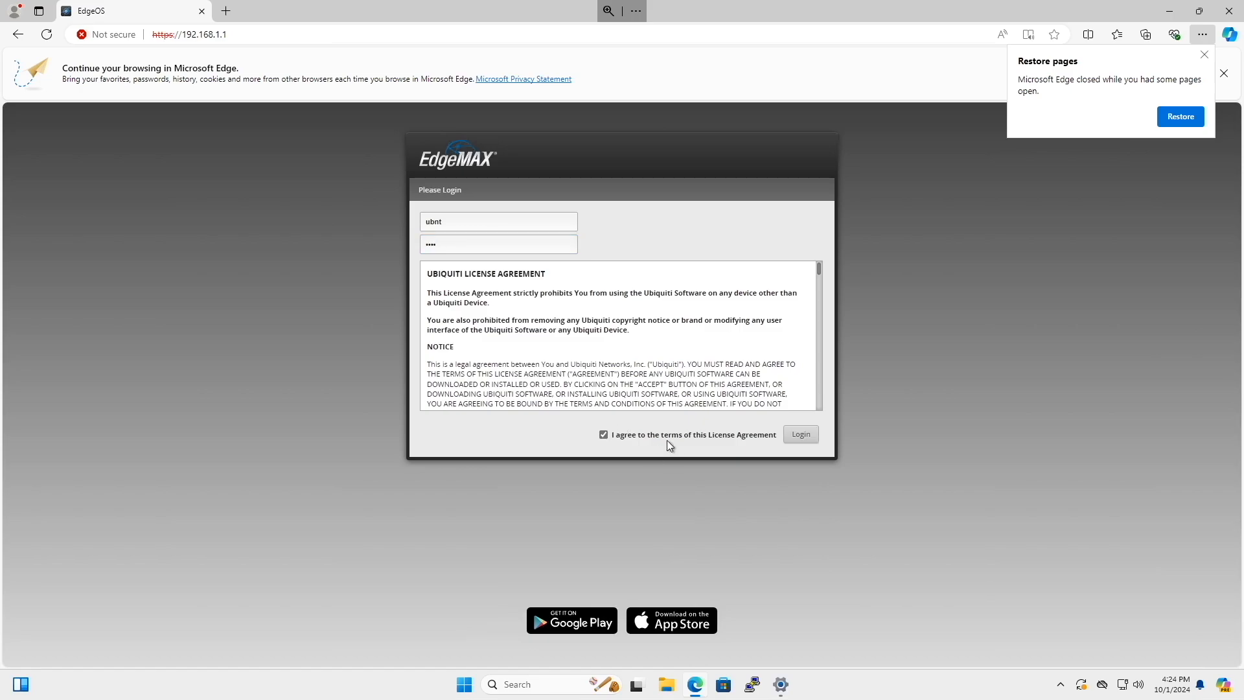
{"action": "left_click", "coordinate": [801, 441]}
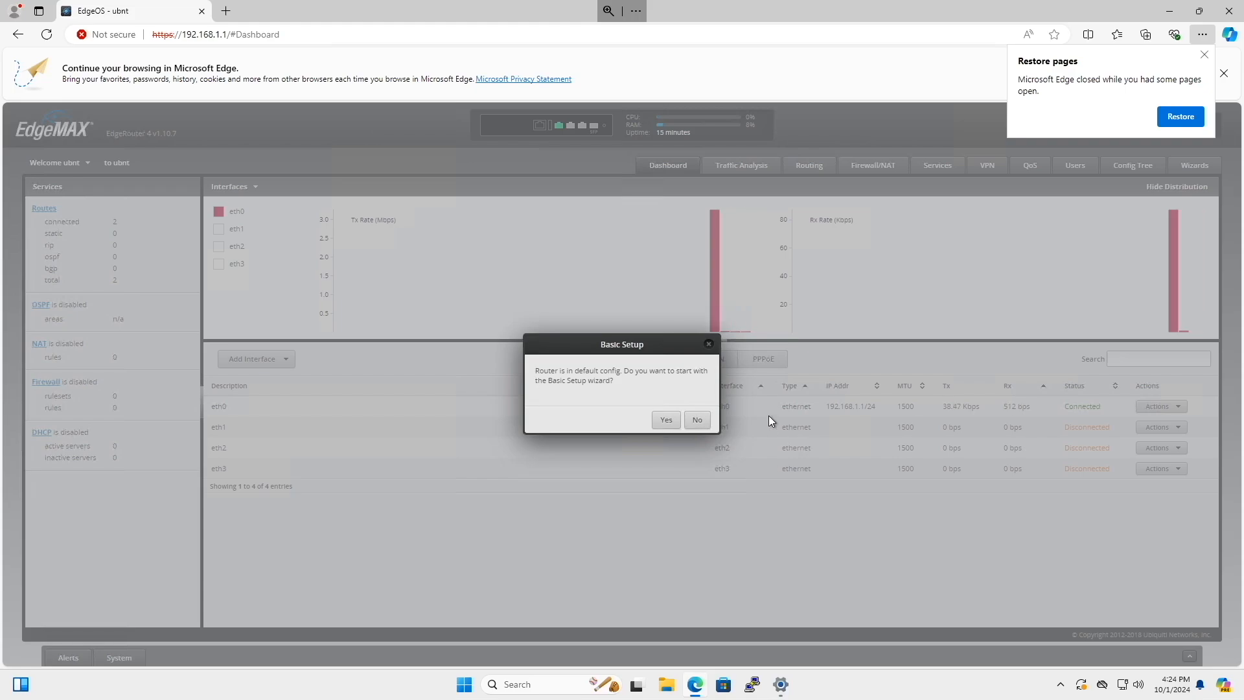
Start the Basic Setup wizard and review the instructions for the Internet port.
{"action": "left_click", "coordinate": [666, 420]}
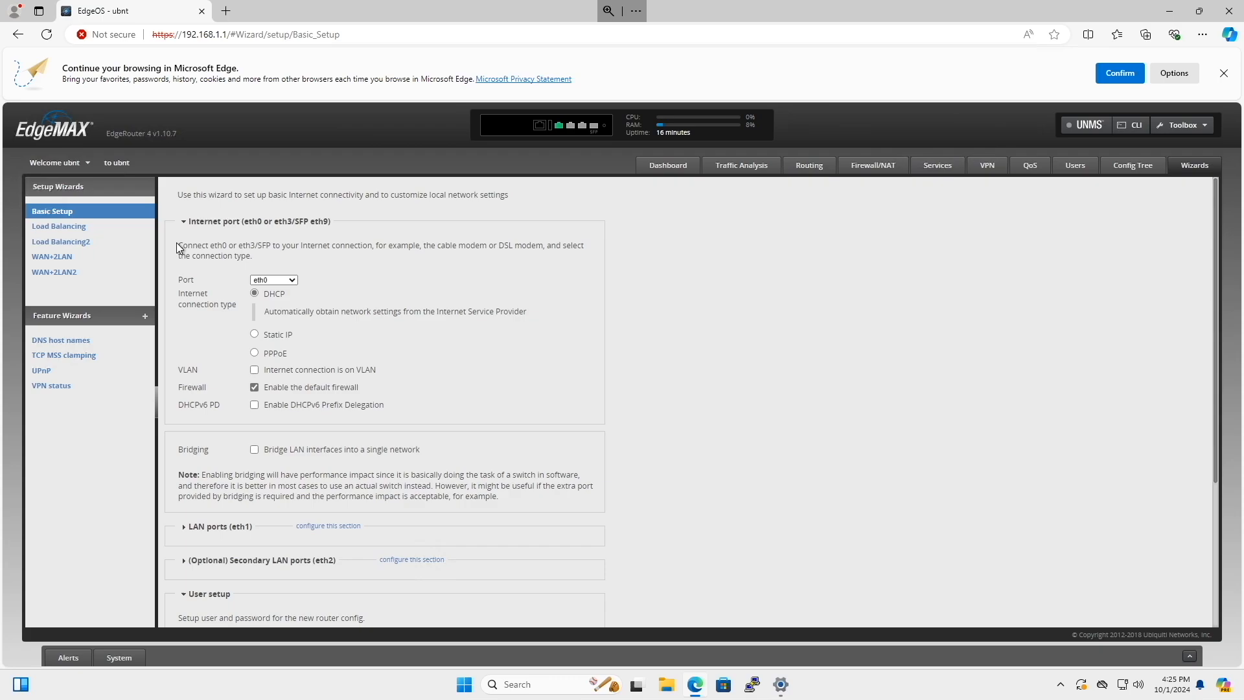
{"action": "left_click_drag", "start_coordinate": [176, 247], "coordinate": [539, 386]}
{"action": "left_click", "coordinate": [551, 412]}
{"action": "left_click", "coordinate": [278, 334]}
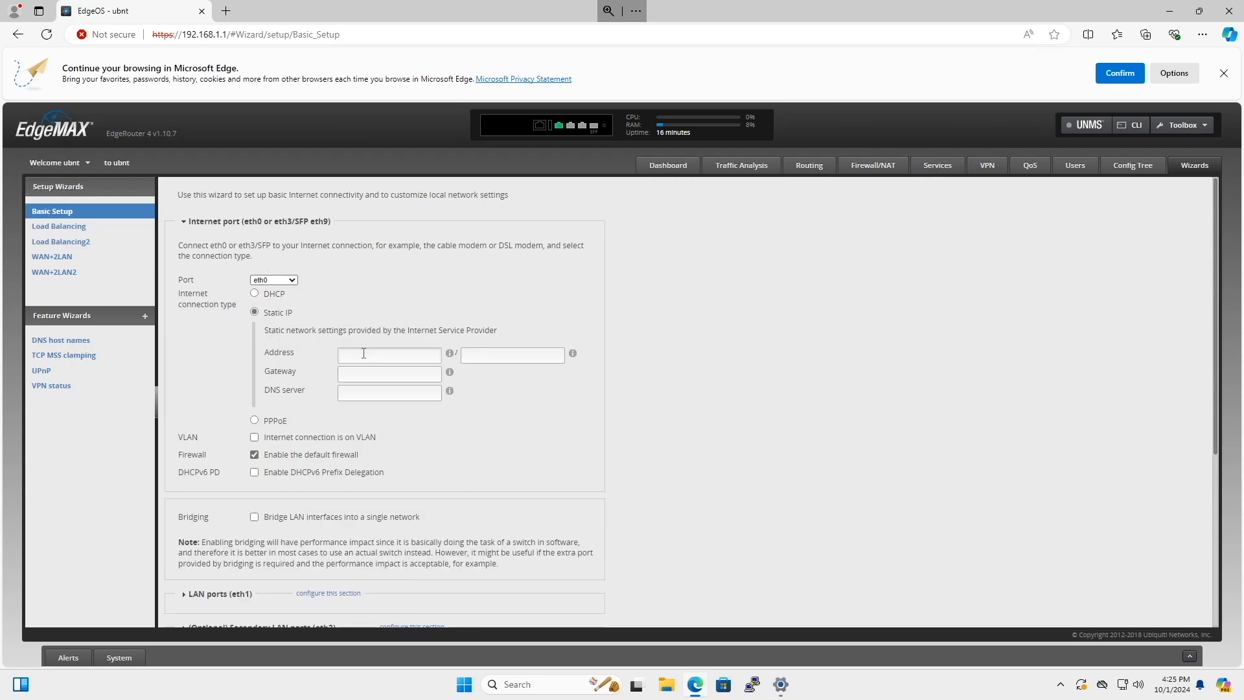
{"action": "left_click", "coordinate": [254, 436]}
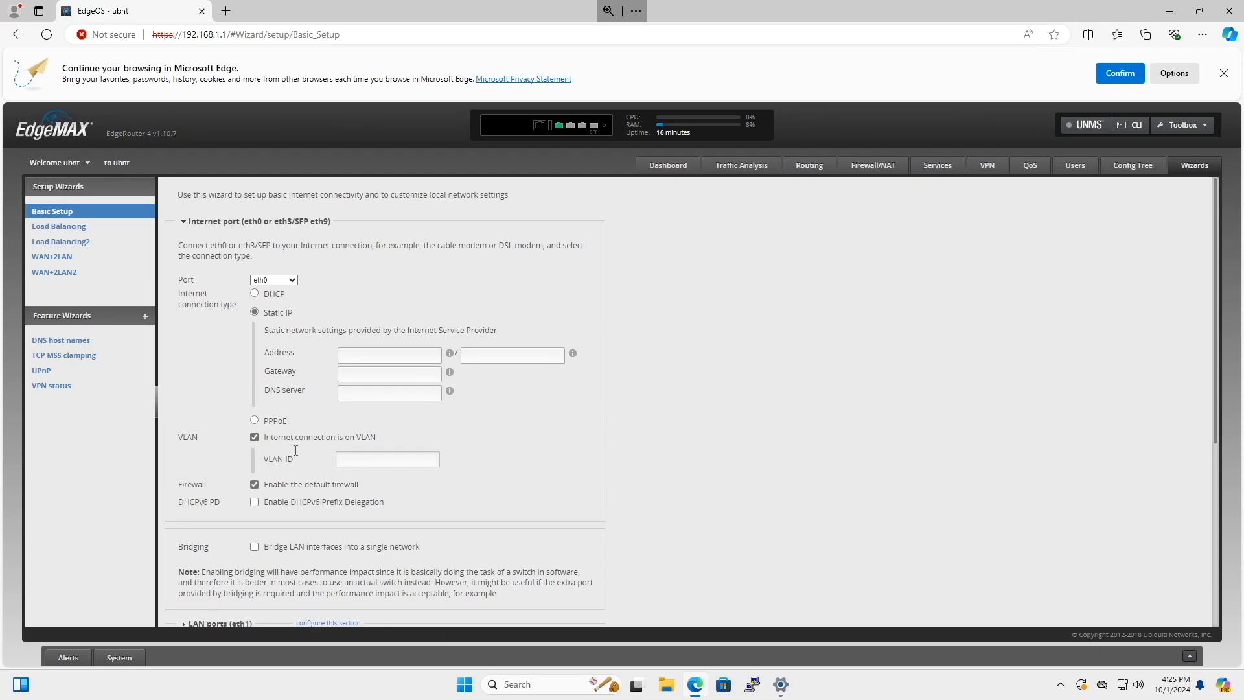
{"action": "left_click", "coordinate": [254, 437]}
{"action": "left_click", "coordinate": [256, 295]}
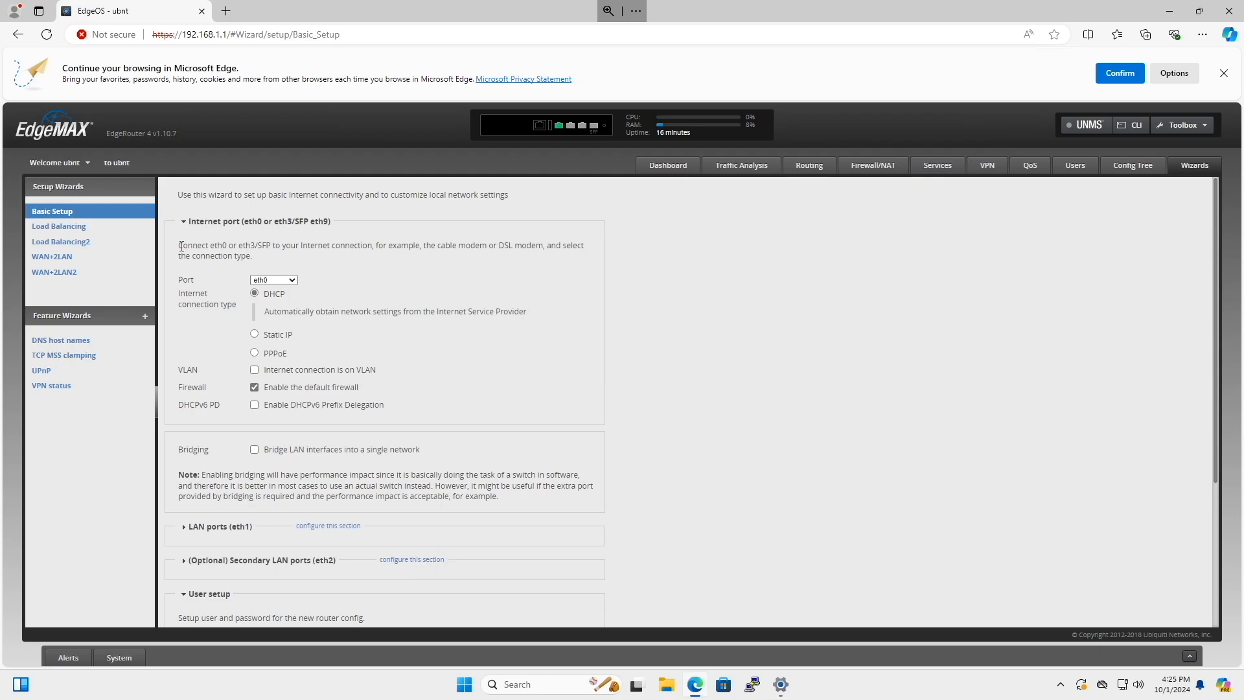
{"action": "scroll", "coordinate": [343, 415], "scroll_direction": "down", "scroll_amount": 2}
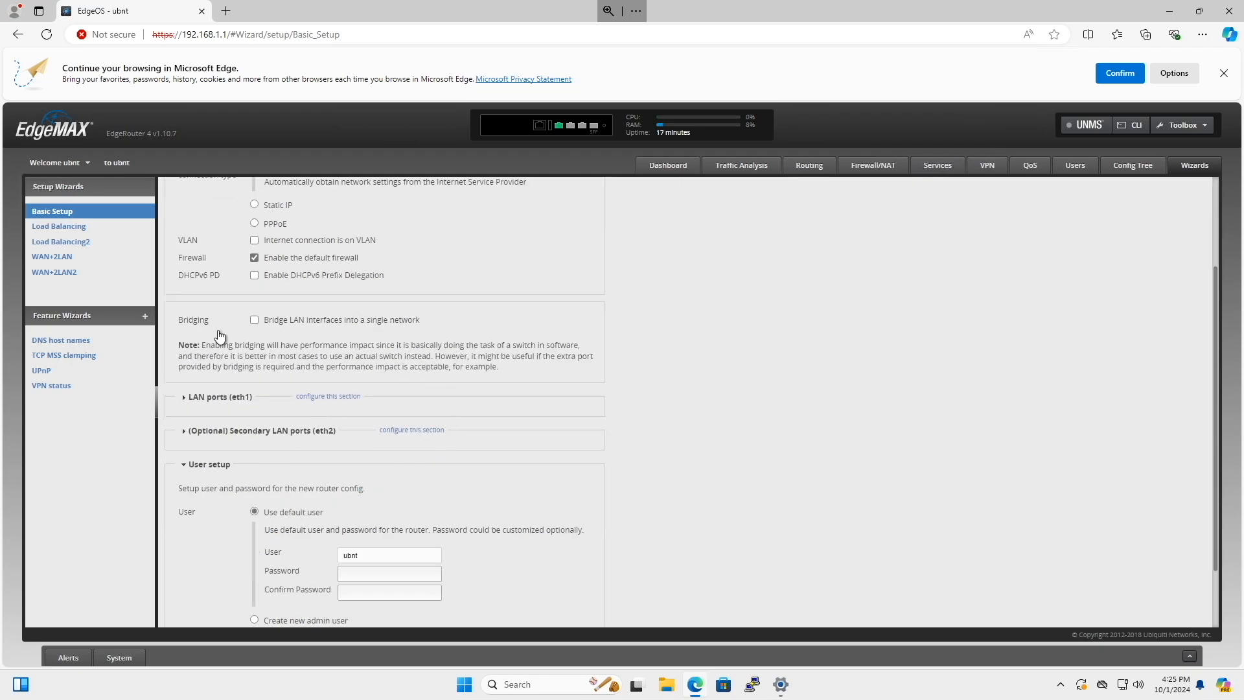
{"action": "triple_click", "coordinate": [194, 321]}
{"action": "left_click_drag", "start_coordinate": [500, 350], "coordinate": [587, 372]}
{"action": "left_click", "coordinate": [593, 379]}
{"action": "left_click", "coordinate": [255, 320]}
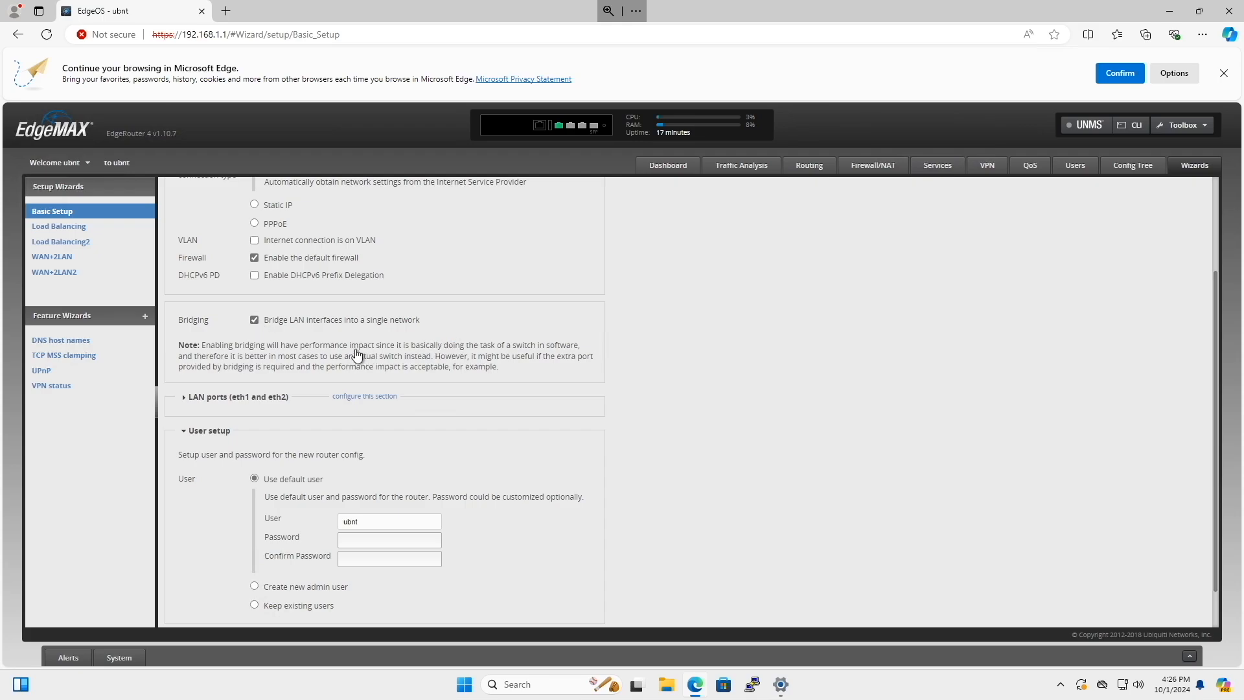
{"action": "left_click_drag", "start_coordinate": [300, 347], "coordinate": [375, 353]}
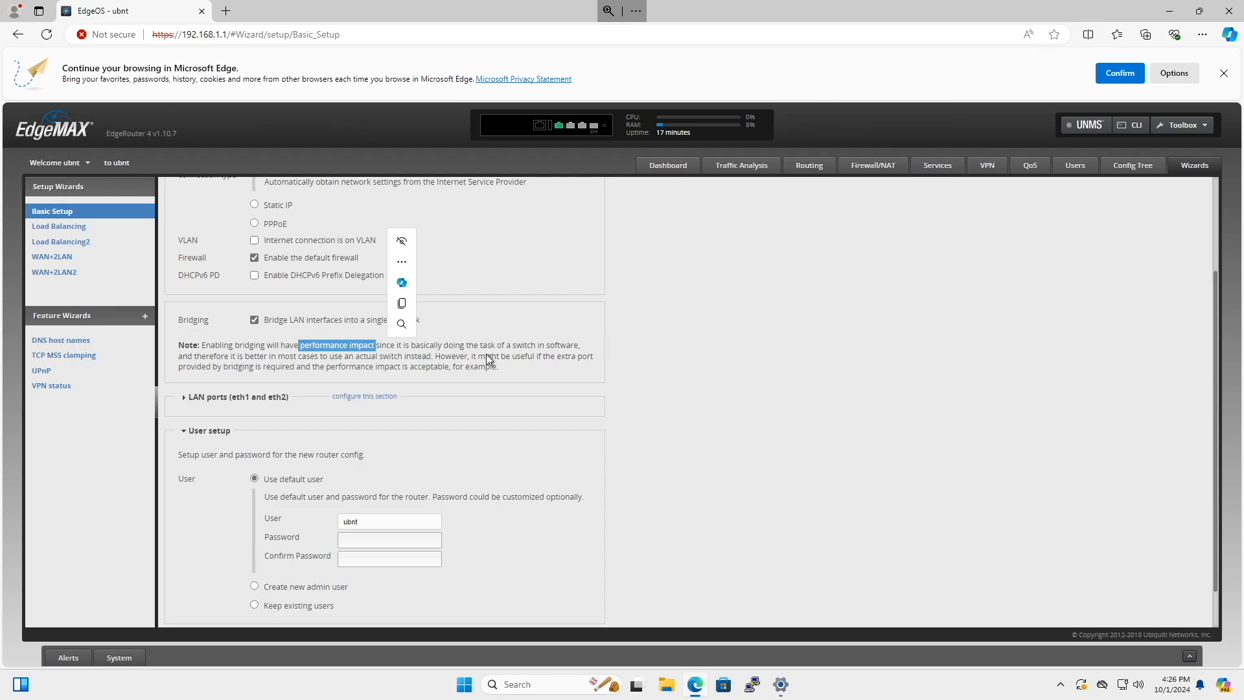
{"action": "left_click", "coordinate": [254, 319]}
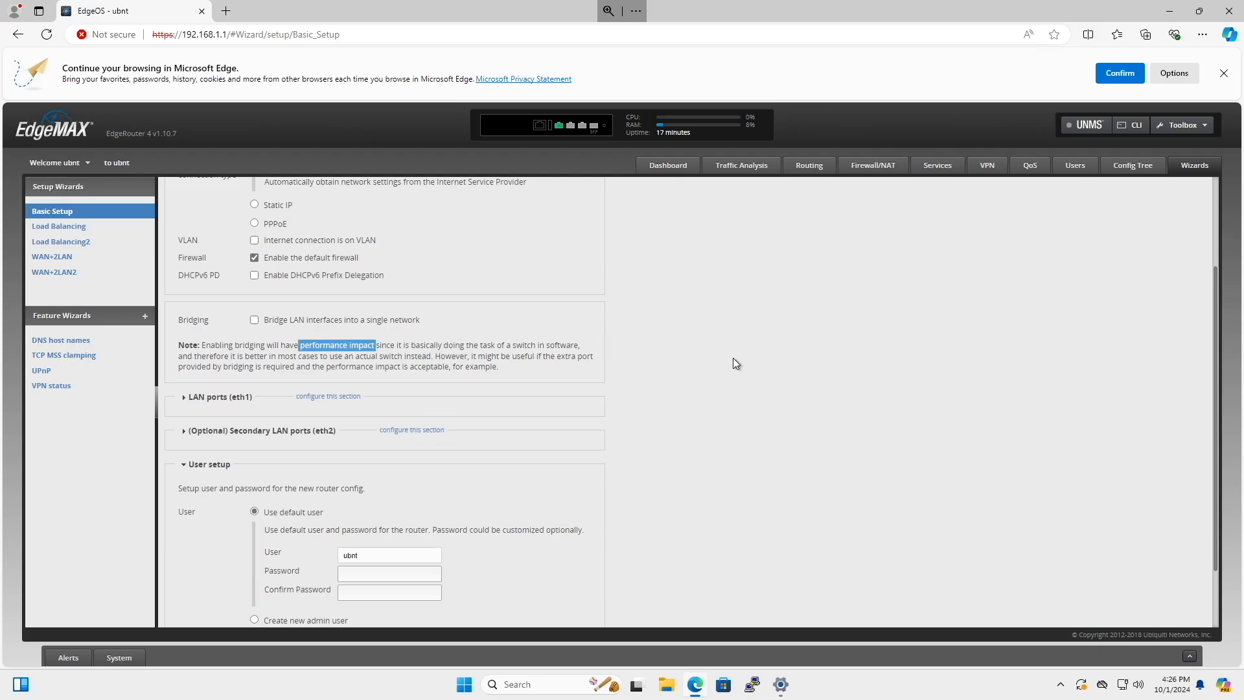
Expand the LAN ports (eth1) section and set its address to 192.168.10.1.
{"action": "scroll", "coordinate": [733, 357], "scroll_direction": "down", "scroll_amount": 2}
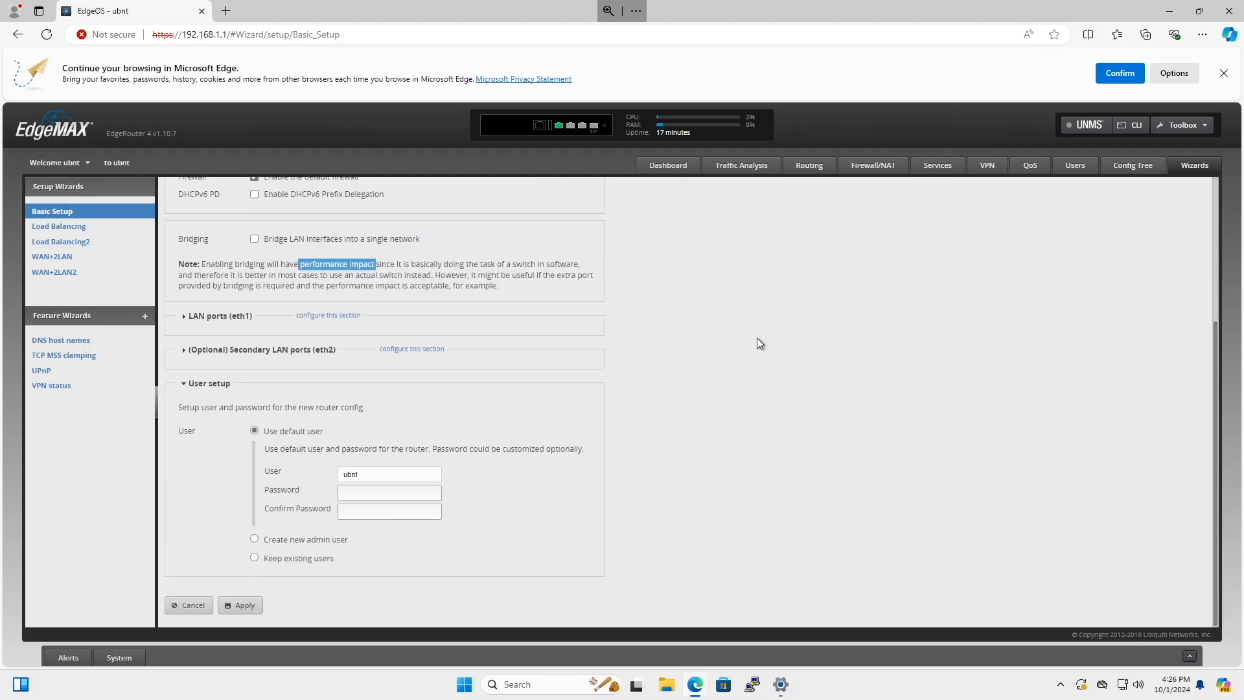
{"action": "left_click", "coordinate": [187, 320]}
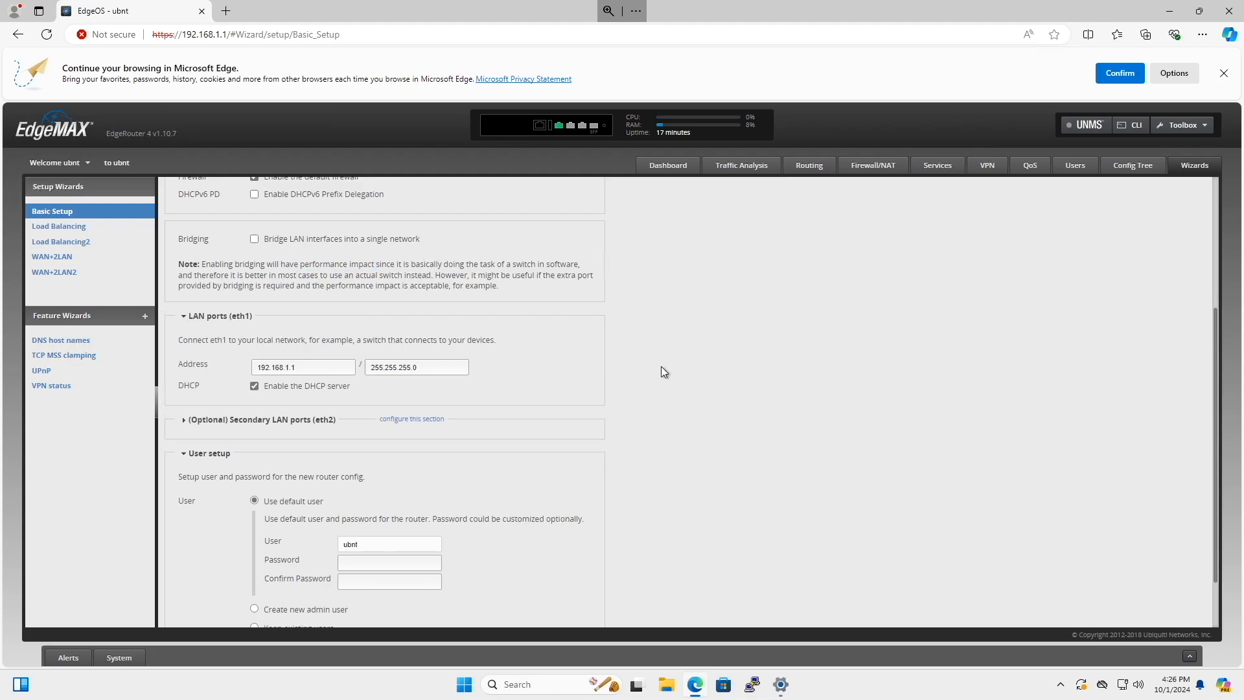
{"action": "left_click_drag", "start_coordinate": [350, 367], "coordinate": [193, 364]}
{"action": "type", "text": "192.168.10."}
{"action": "left_click", "coordinate": [585, 361]}
{"action": "left_click_drag", "start_coordinate": [268, 391], "coordinate": [380, 391]}
{"action": "left_click", "coordinate": [367, 393]}
{"action": "left_click_drag", "start_coordinate": [304, 367], "coordinate": [245, 368]}
{"action": "left_click", "coordinate": [563, 355]}
{"action": "left_click", "coordinate": [254, 387]}
{"action": "left_click", "coordinate": [254, 386]}
Review the optional secondary LAN port (eth2) settings, then collapse that section.
{"action": "scroll", "coordinate": [604, 364], "scroll_direction": "down", "scroll_amount": 1}
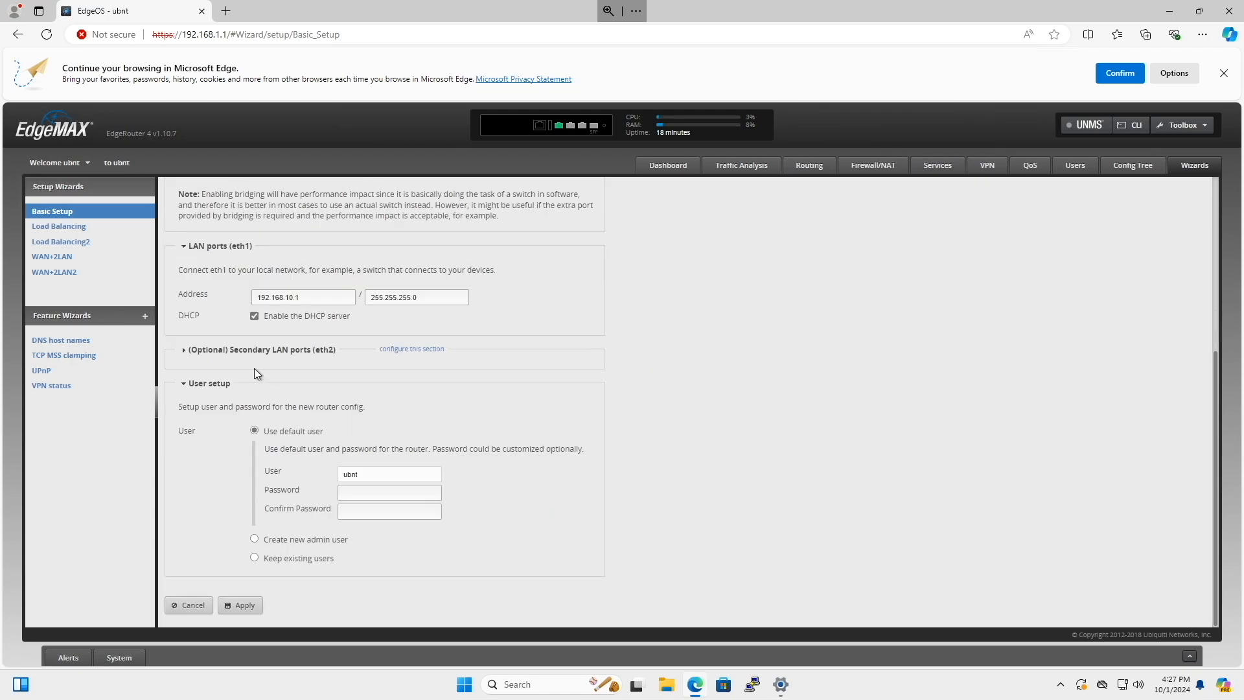
{"action": "left_click", "coordinate": [184, 350]}
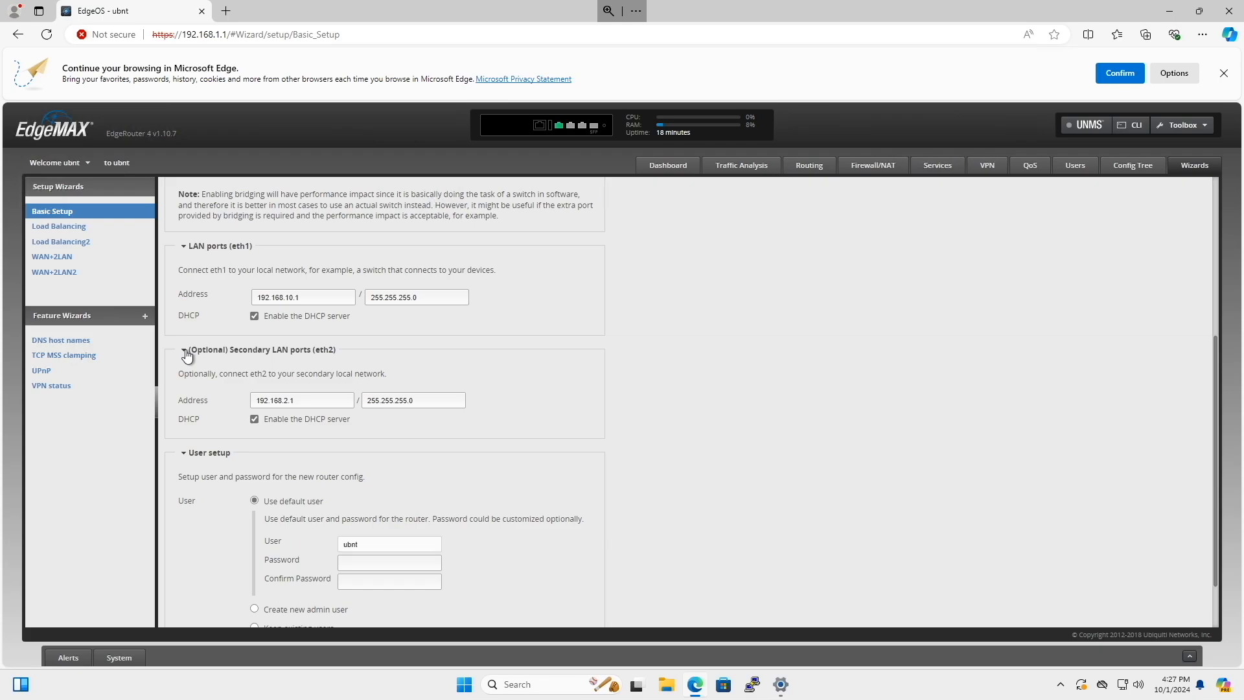
{"action": "key", "text": "Tab"}
{"action": "left_click", "coordinate": [184, 350]}
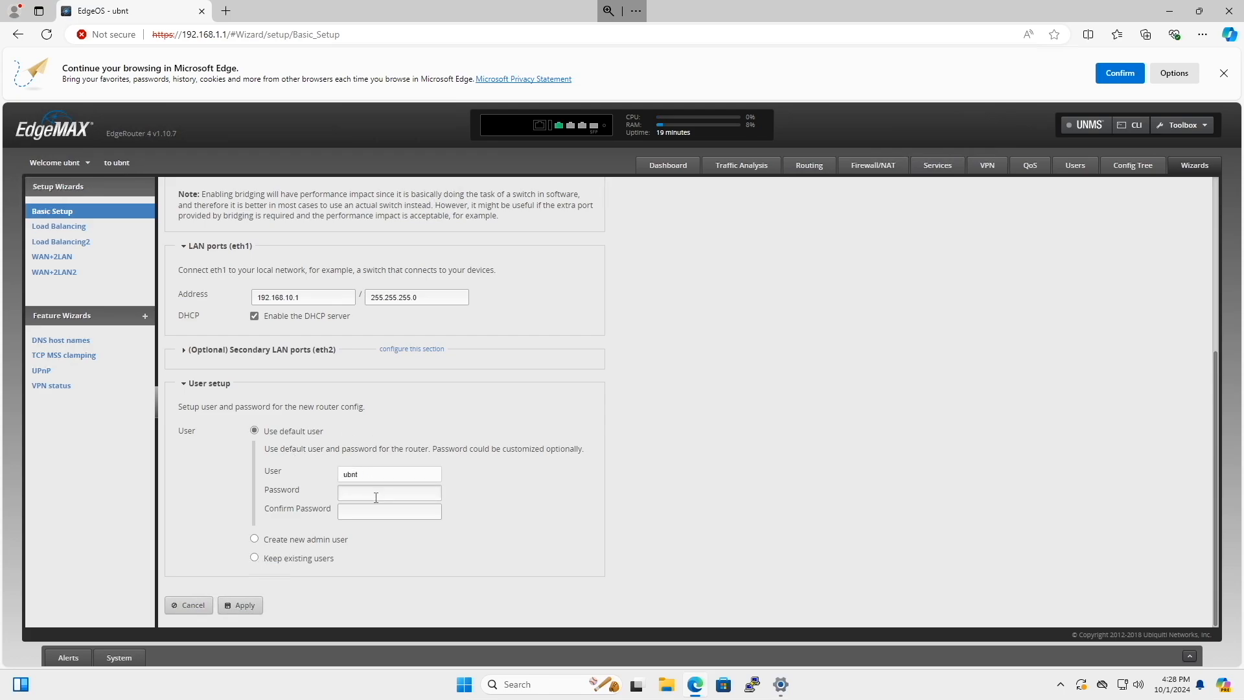
Choose to create a new admin user named toasty, and fill in the password and its confirmation.
{"action": "left_click", "coordinate": [255, 558]}
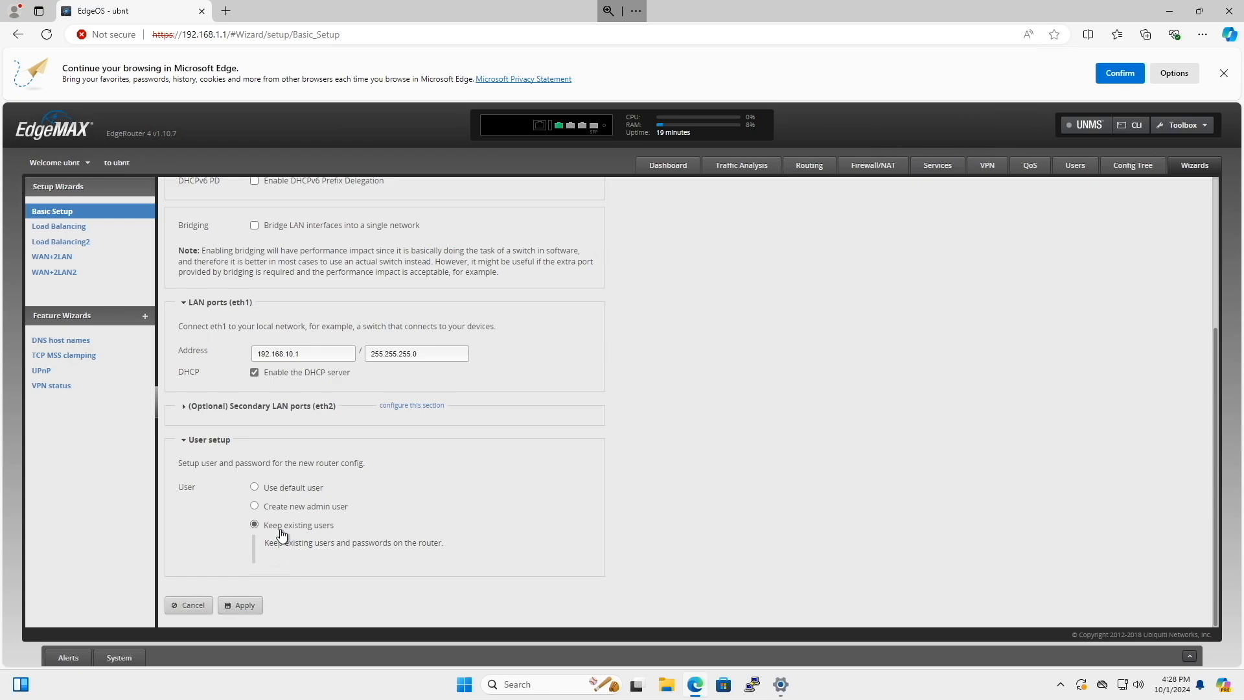
{"action": "left_click", "coordinate": [259, 508]}
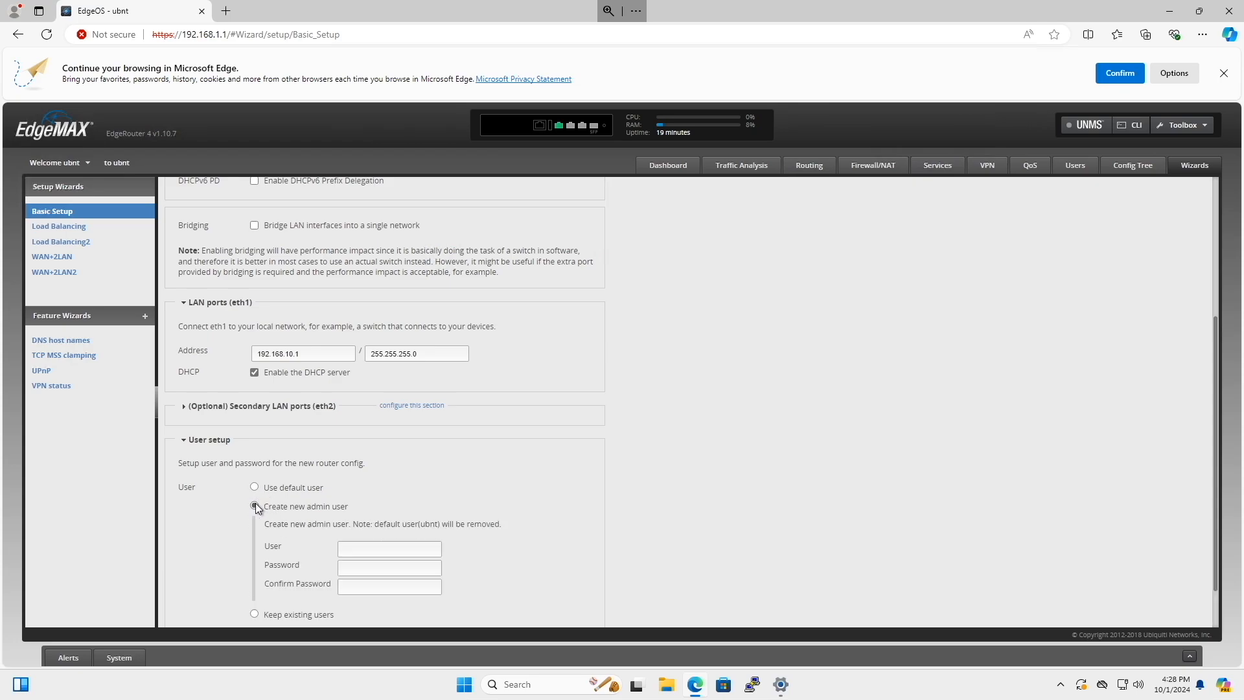
{"action": "scroll", "coordinate": [519, 519], "scroll_direction": "down", "scroll_amount": 1}
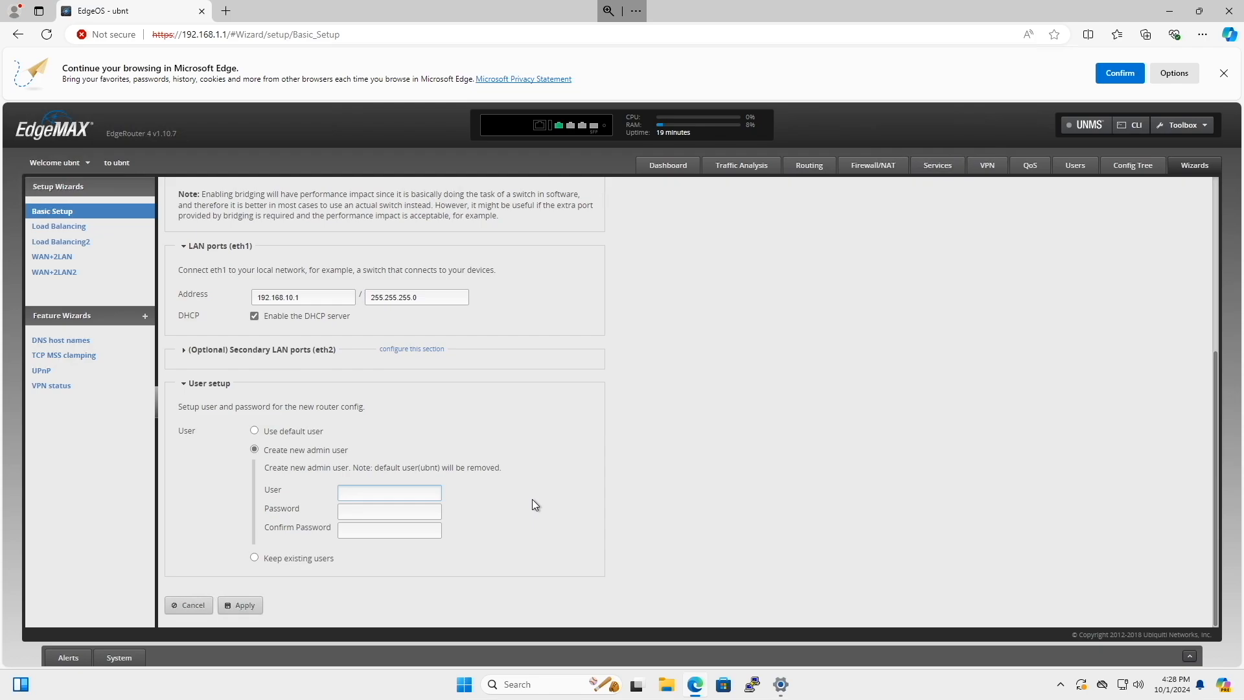
{"action": "type", "text": "toasty"}
{"action": "key", "text": "Tab"}
{"action": "key", "text": "ctrl+v"}
{"action": "key", "text": "Tab"}
{"action": "key", "text": "ctrl+v"}
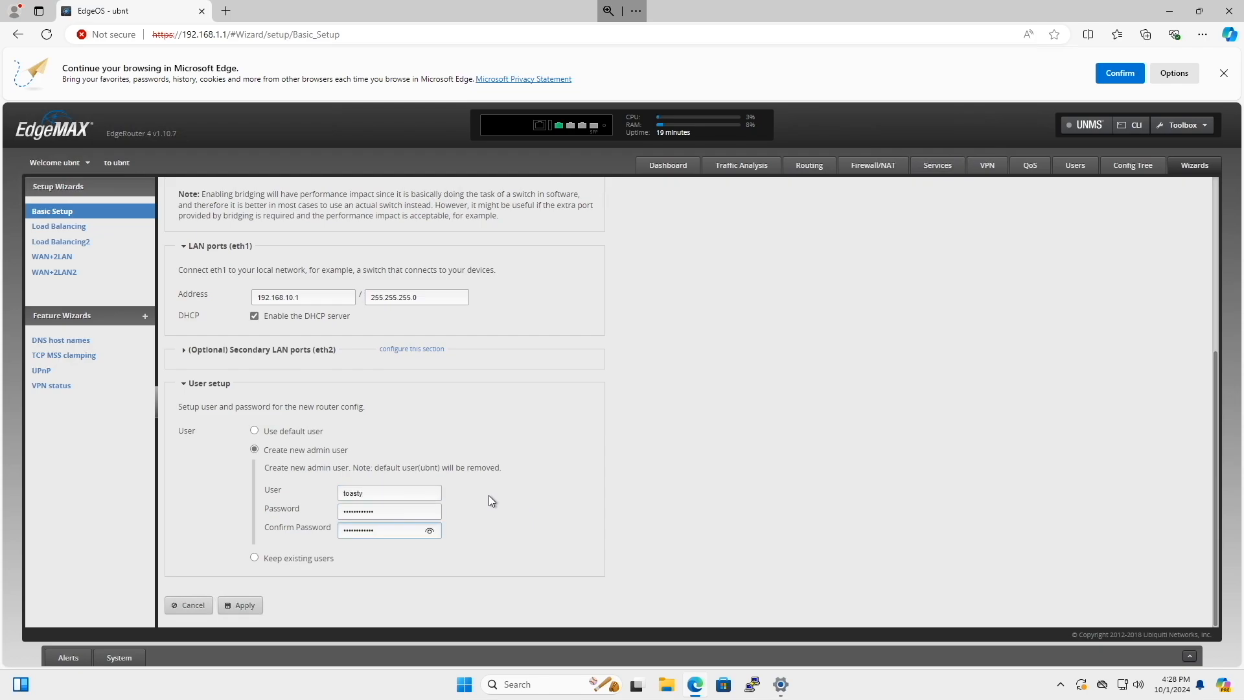
{"action": "double_click", "coordinate": [381, 495]}
{"action": "left_click", "coordinate": [527, 486]}
{"action": "double_click", "coordinate": [371, 494]}
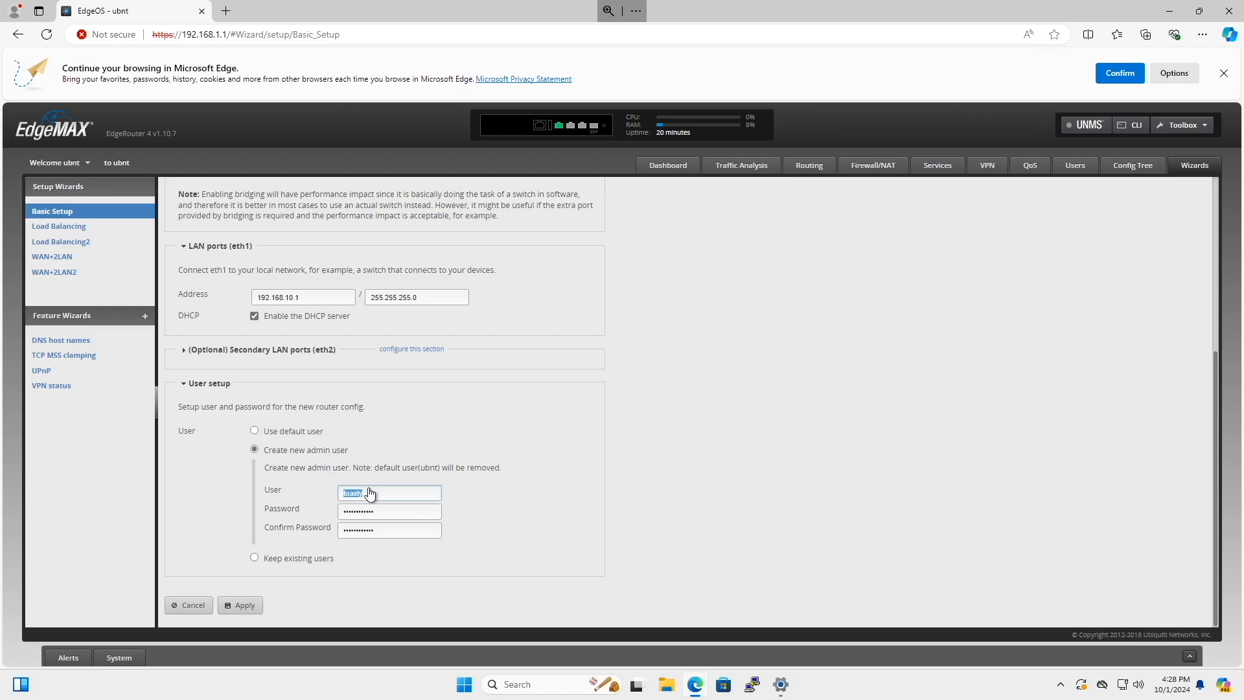
{"action": "left_click", "coordinate": [480, 472]}
{"action": "double_click", "coordinate": [423, 512]}
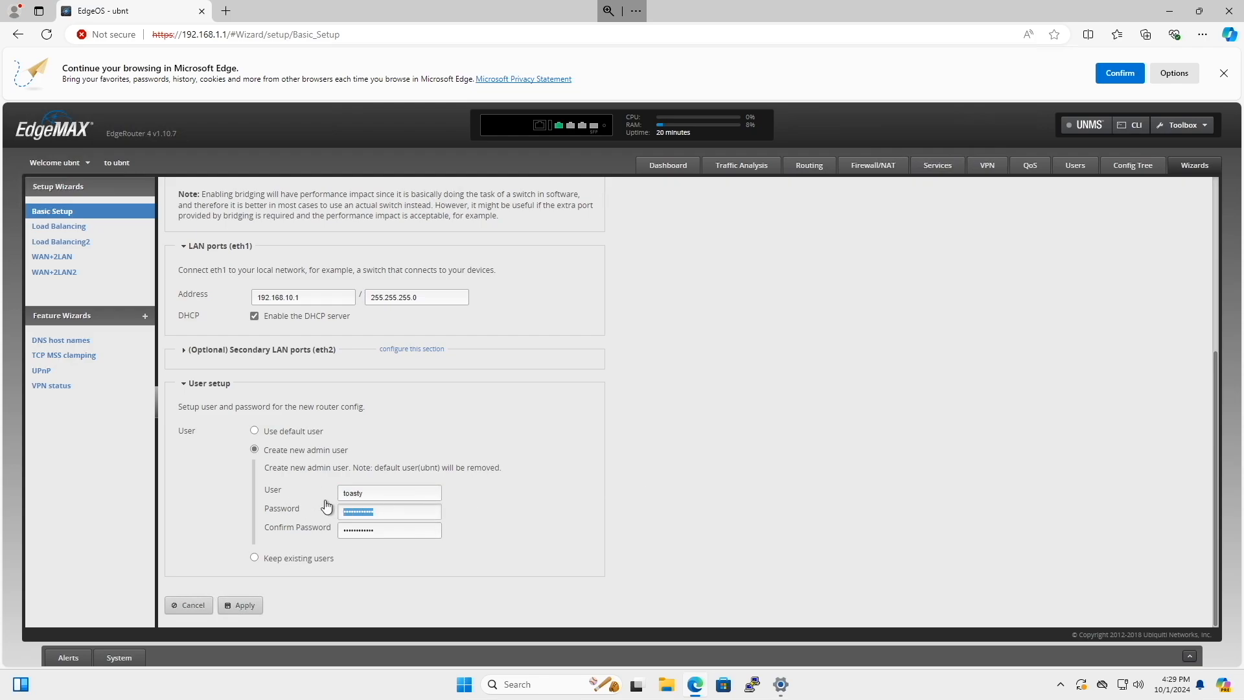
{"action": "left_click", "coordinate": [560, 487]}
Review the Basic Setup entries, apply them to replace the router's configuration, and confirm the reboot.
{"action": "scroll", "coordinate": [320, 522], "scroll_direction": "up", "scroll_amount": 6}
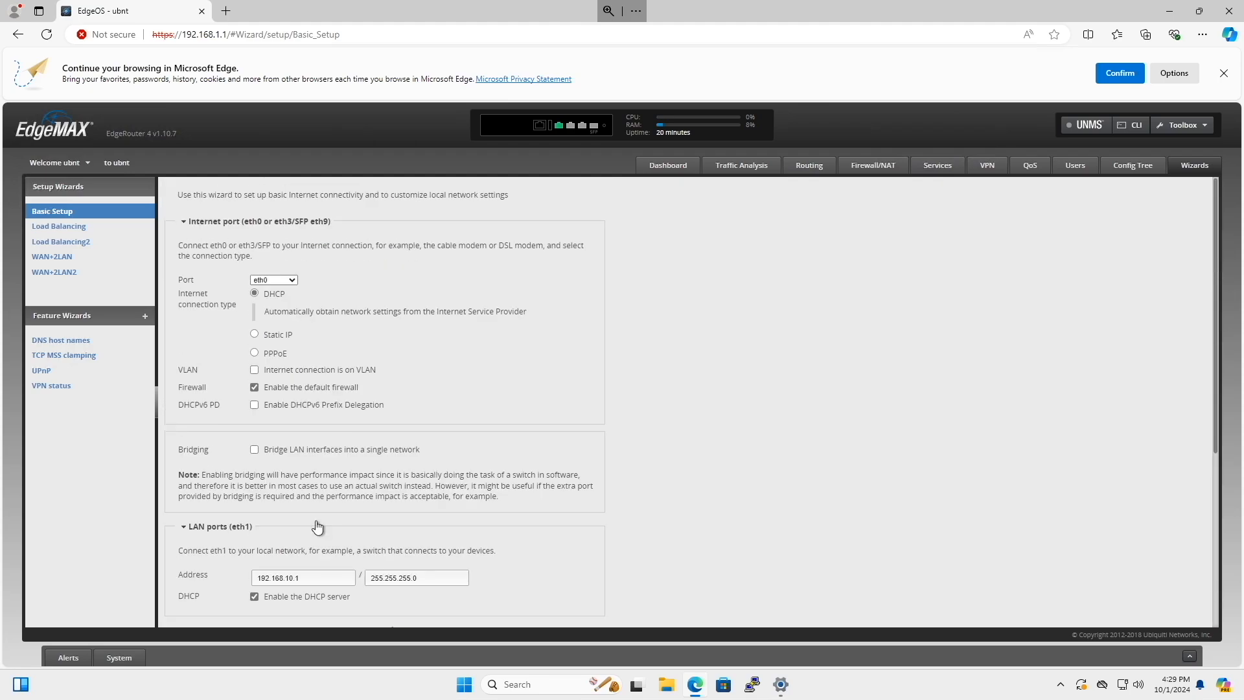
{"action": "scroll", "coordinate": [315, 522], "scroll_direction": "down", "scroll_amount": 6}
{"action": "left_click", "coordinate": [244, 605]}
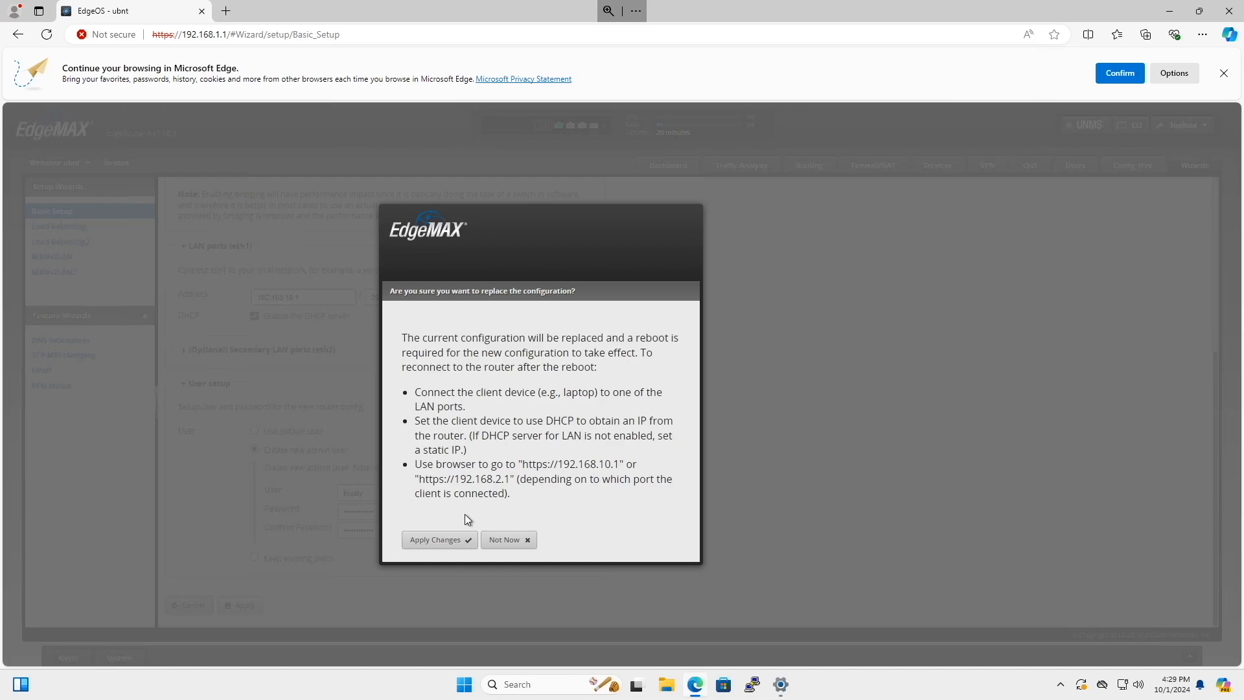
{"action": "left_click", "coordinate": [450, 544]}
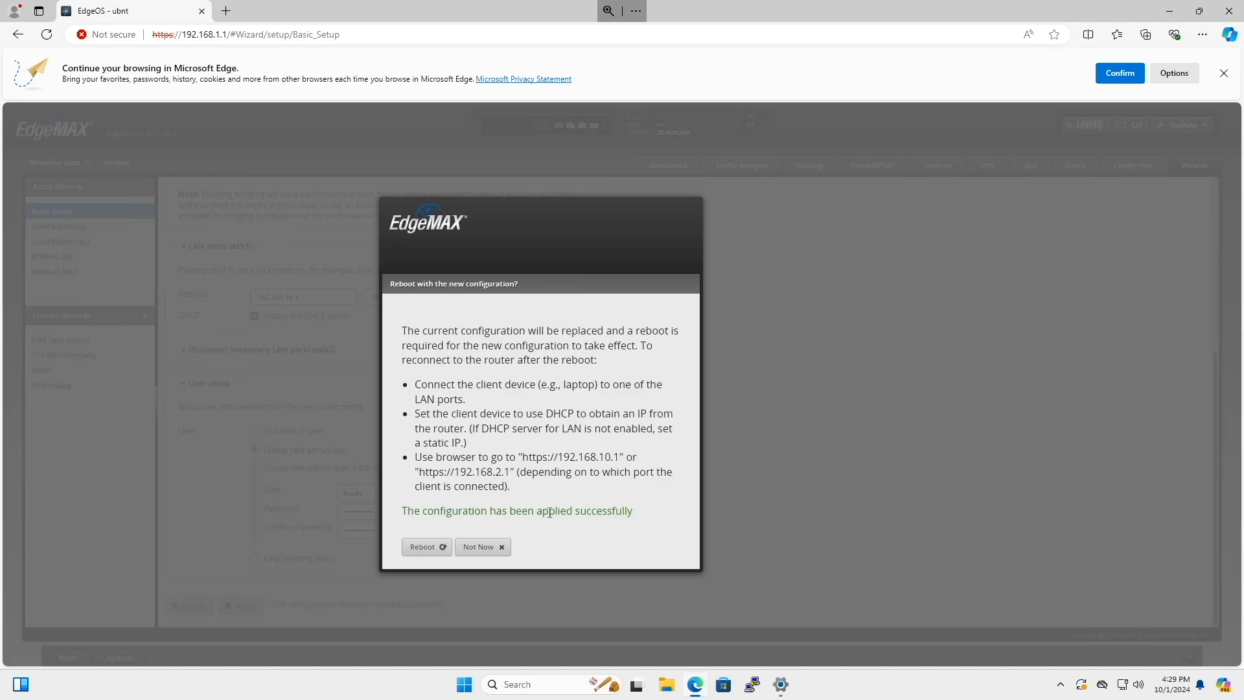
{"action": "left_click", "coordinate": [425, 547]}
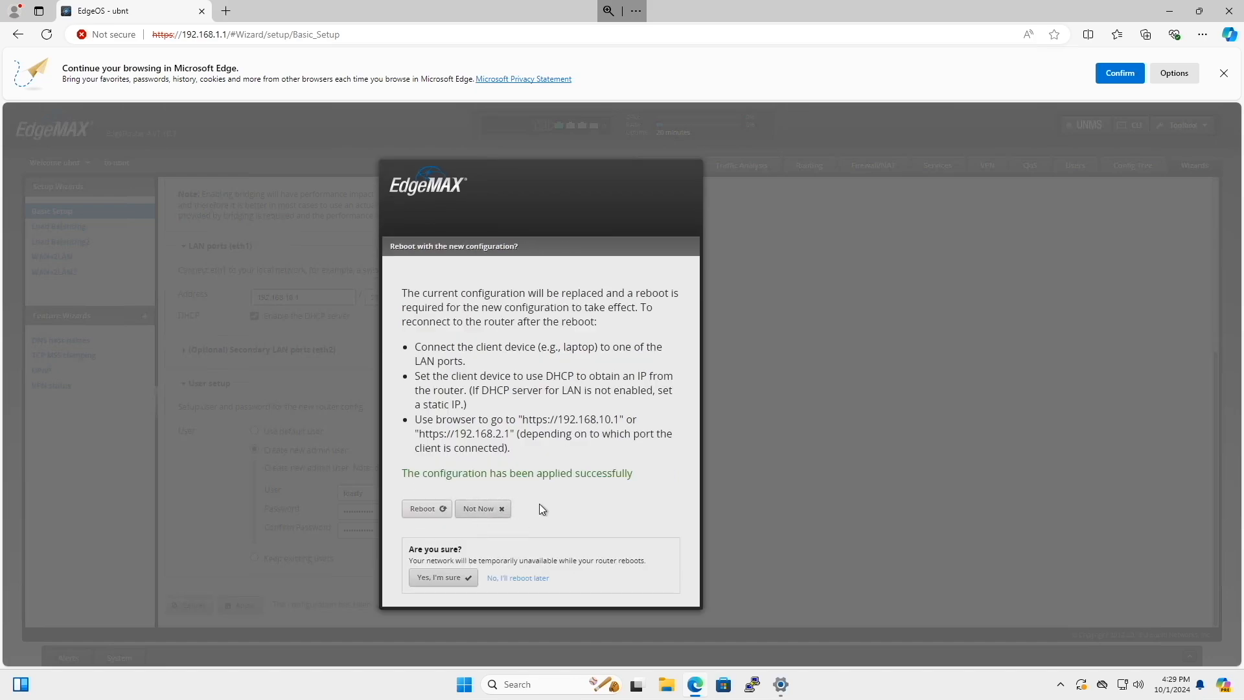
{"action": "left_click", "coordinate": [467, 579]}
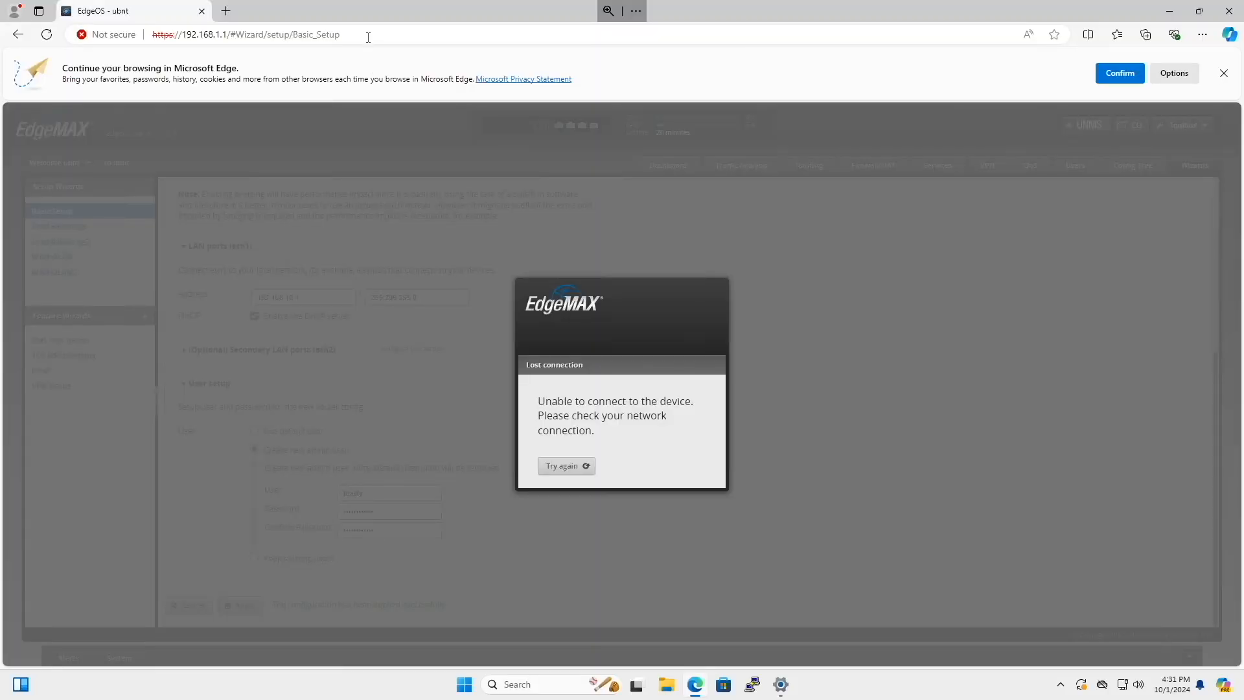
Switch to Windows Settings and set the unidentified Ethernet network's IP assignment to Automatic (DHCP).
{"action": "left_click", "coordinate": [368, 36]}
{"action": "left_click", "coordinate": [367, 35]}
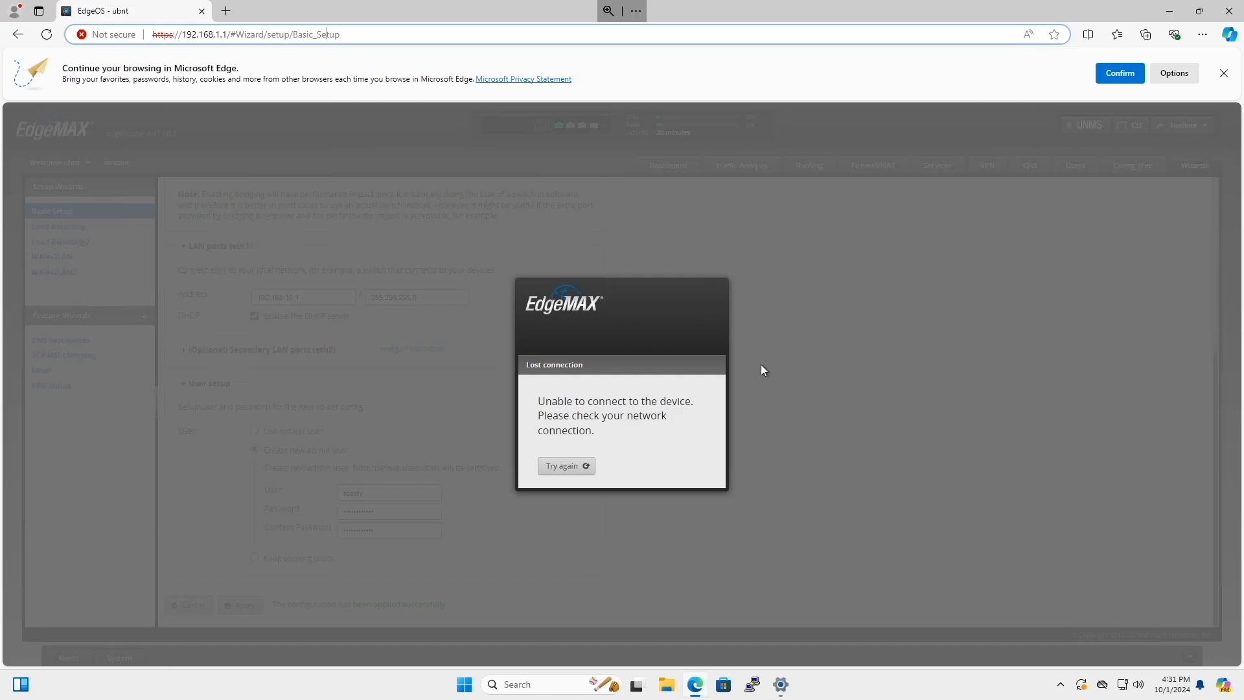
{"action": "left_click", "coordinate": [782, 685]}
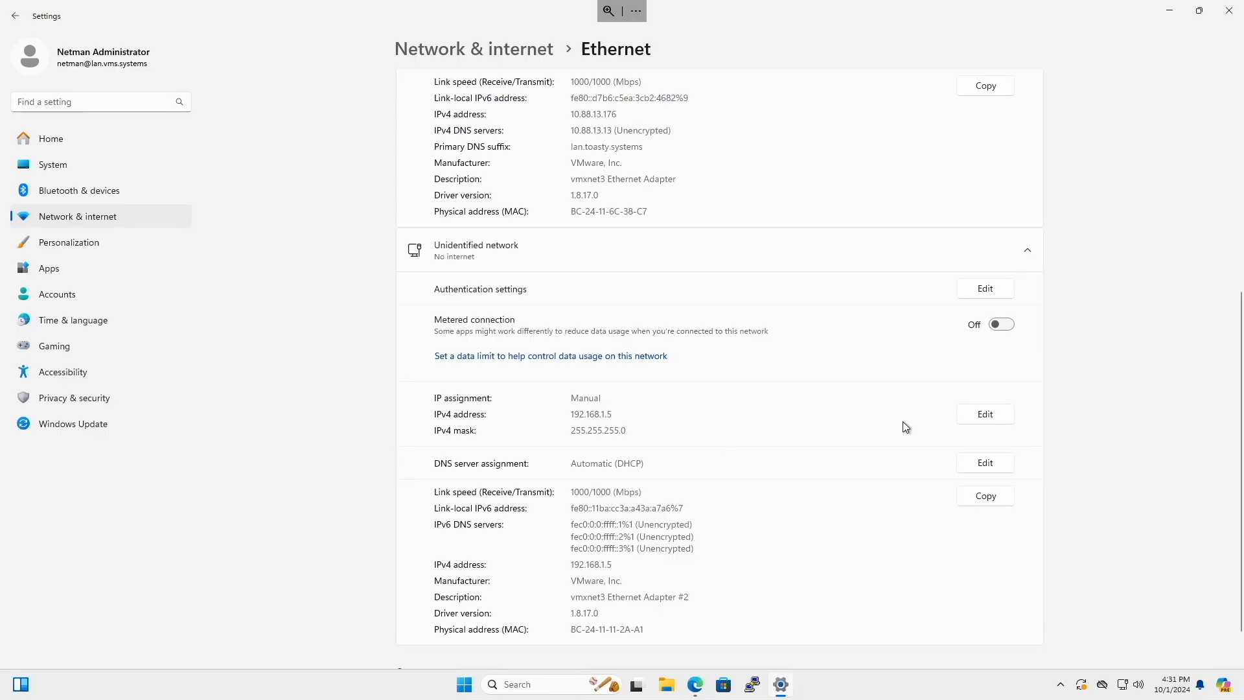
{"action": "left_click", "coordinate": [980, 418]}
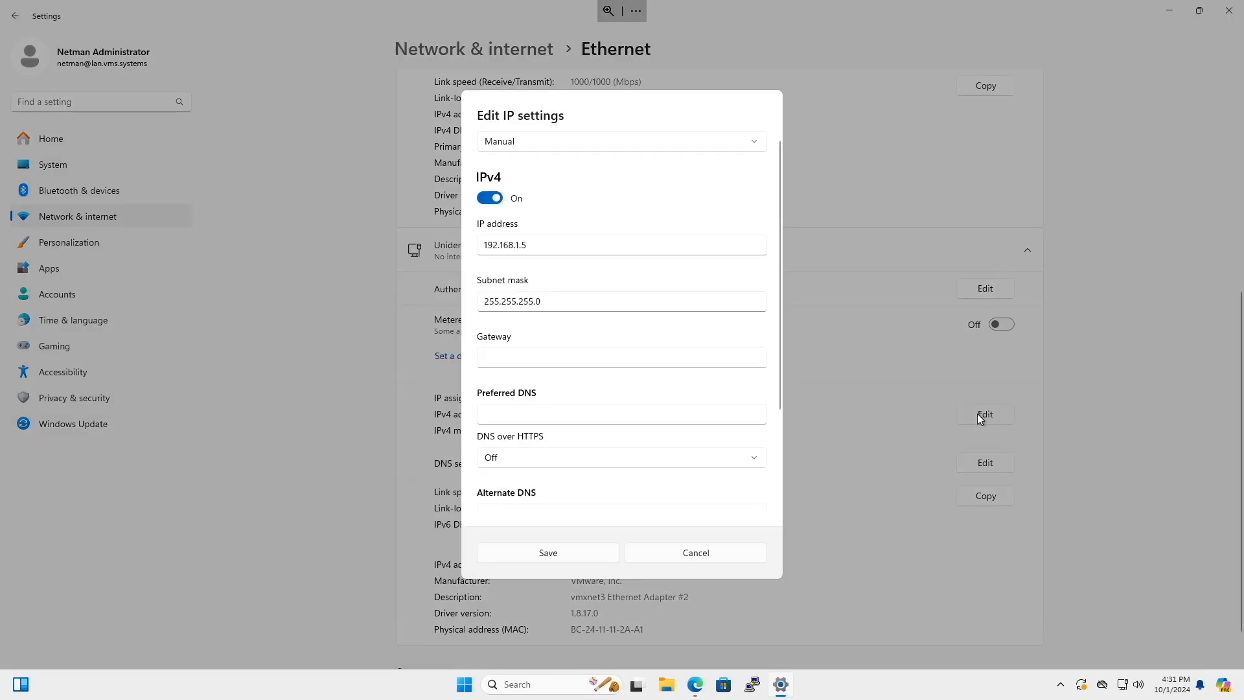
{"action": "left_click", "coordinate": [542, 140]}
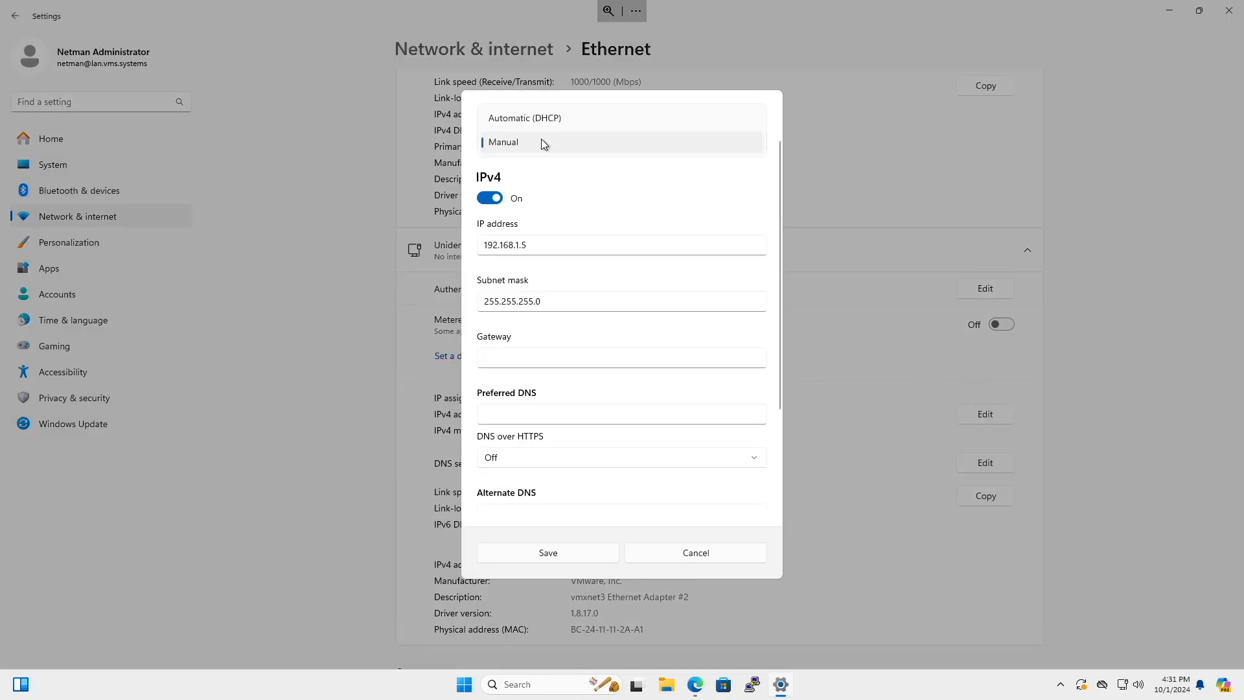
{"action": "left_click", "coordinate": [542, 120]}
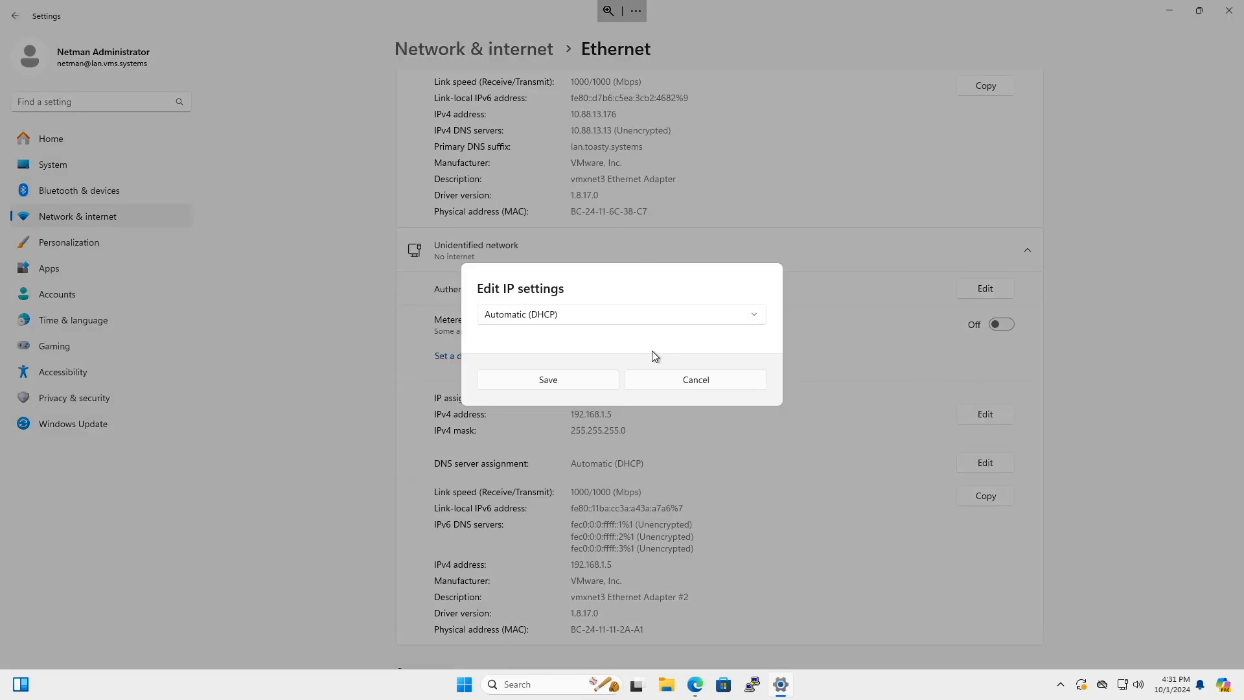
{"action": "left_click", "coordinate": [592, 378]}
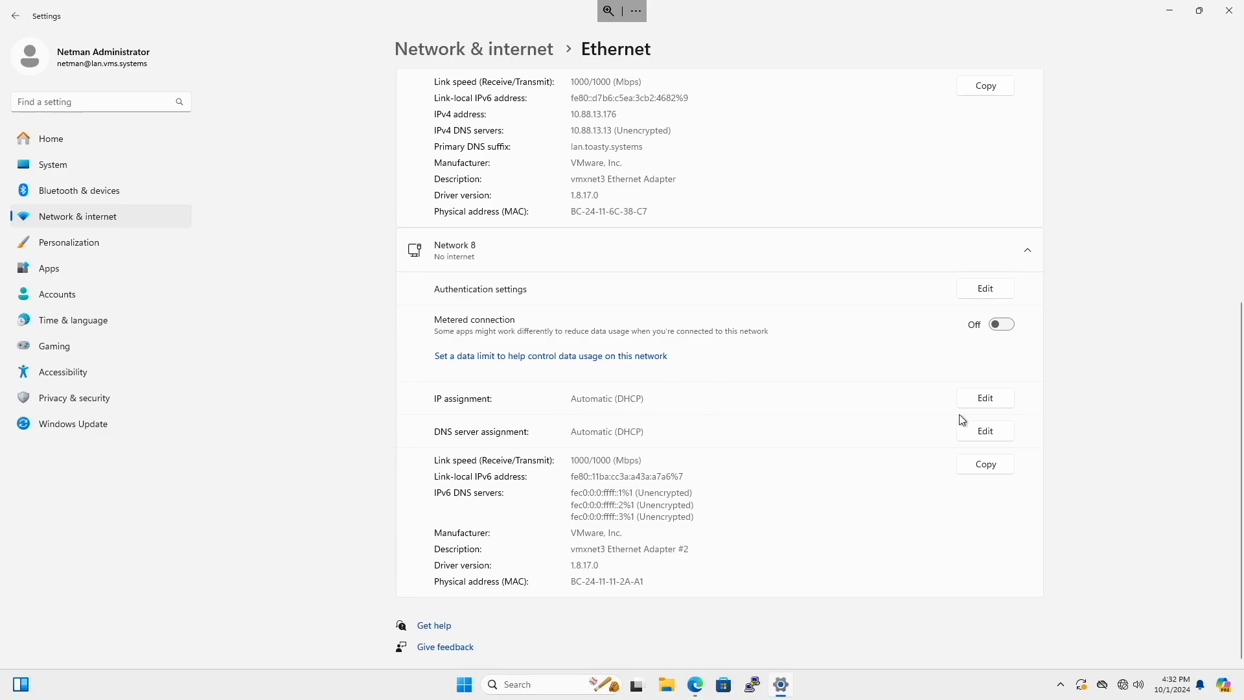
{"action": "left_click", "coordinate": [988, 399]}
{"action": "left_click", "coordinate": [710, 377]}
{"action": "double_click", "coordinate": [615, 577]}
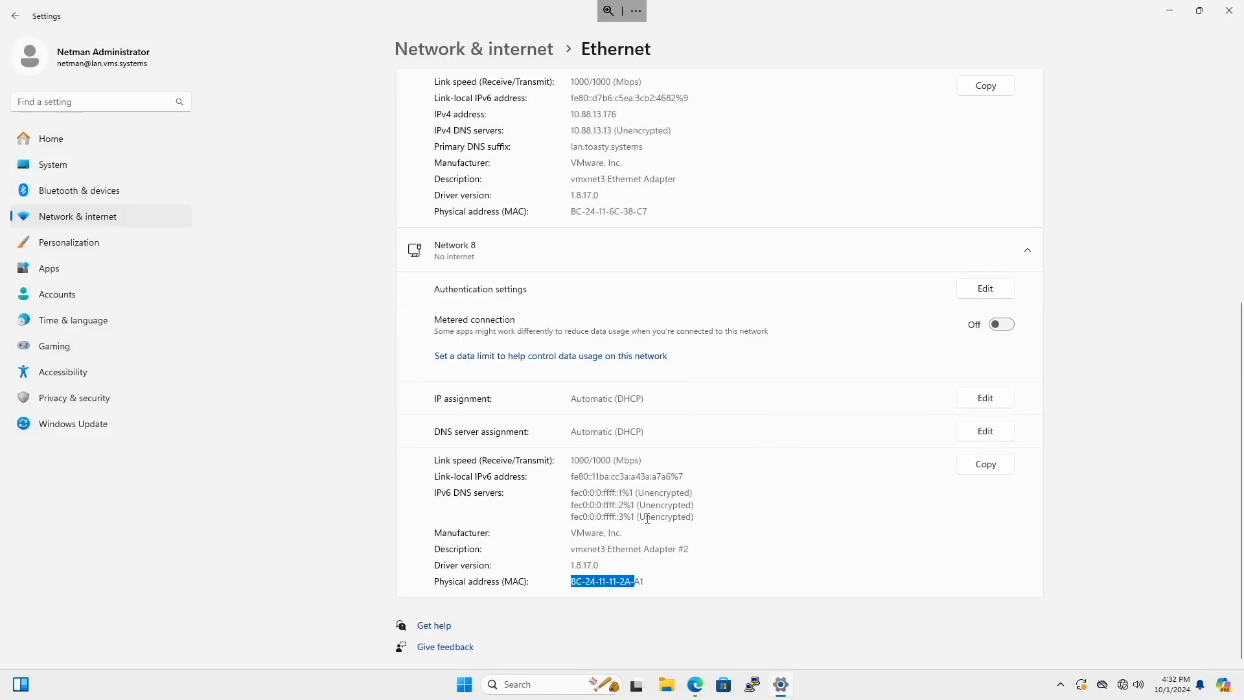
Open Command Prompt and run ipconfig to check the IPv4 address of the Ethernet 2 adapter.
{"action": "left_click", "coordinate": [464, 685]}
{"action": "type", "text": "cmd"}
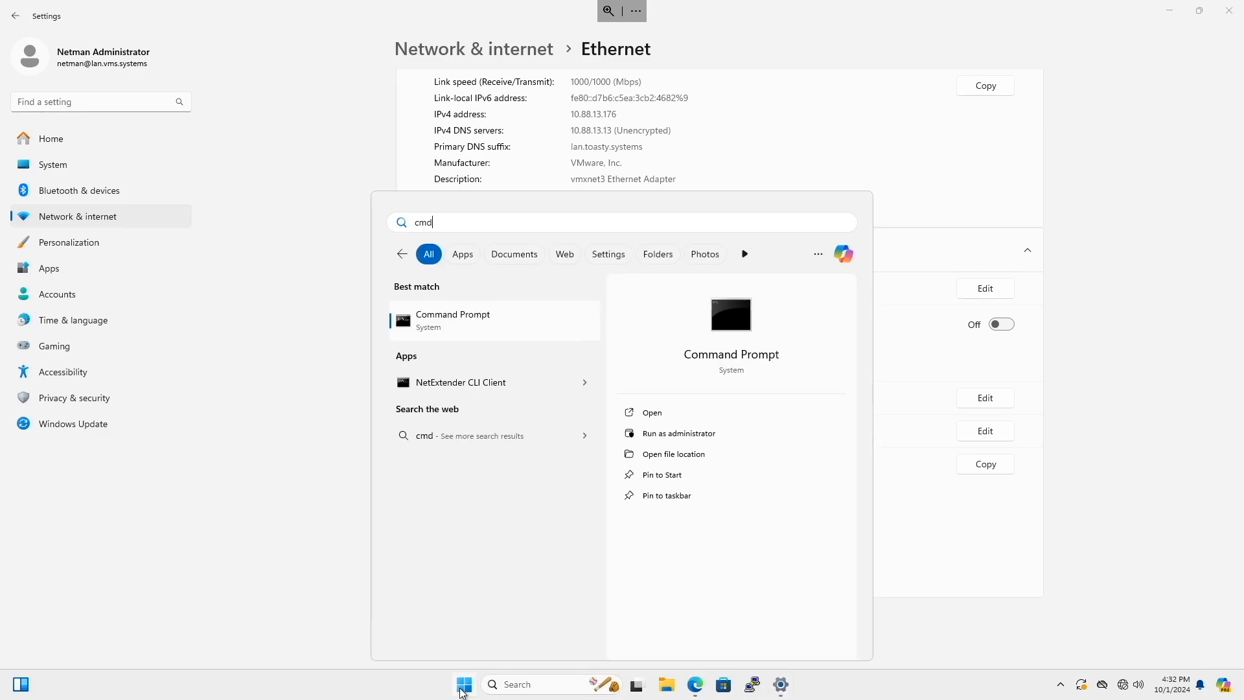
{"action": "key", "text": "Return"}
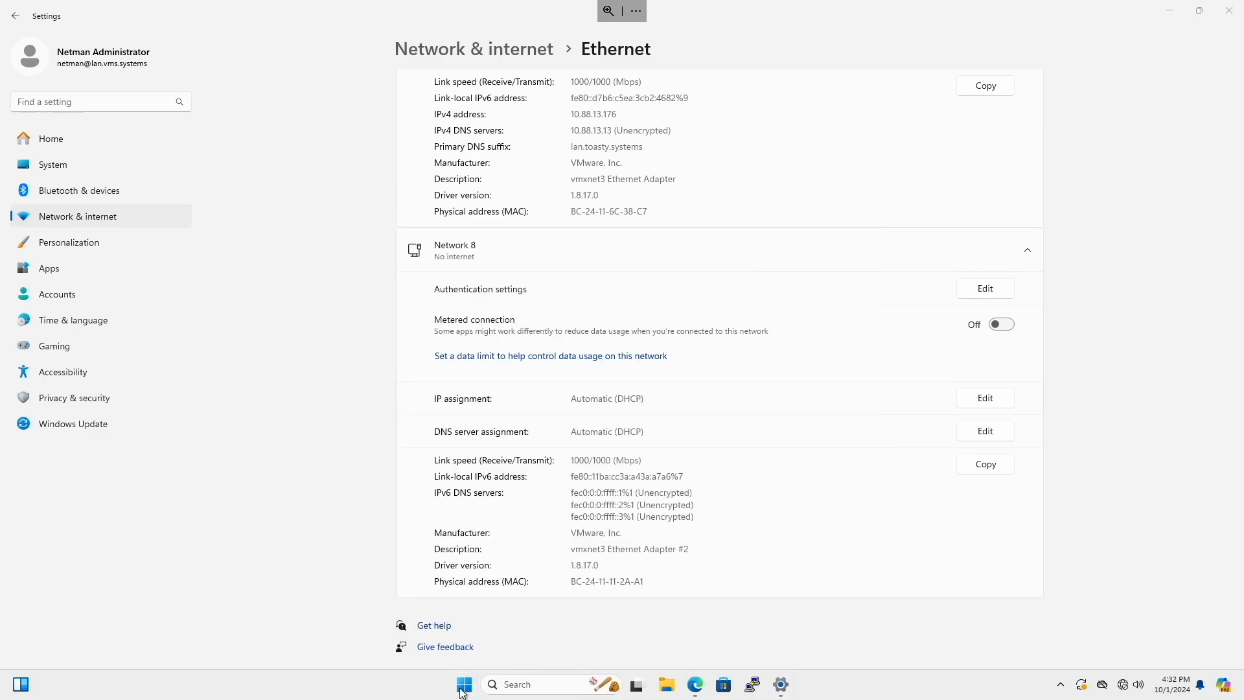
{"action": "type", "text": "ipconfig"}
{"action": "key", "text": "Return"}
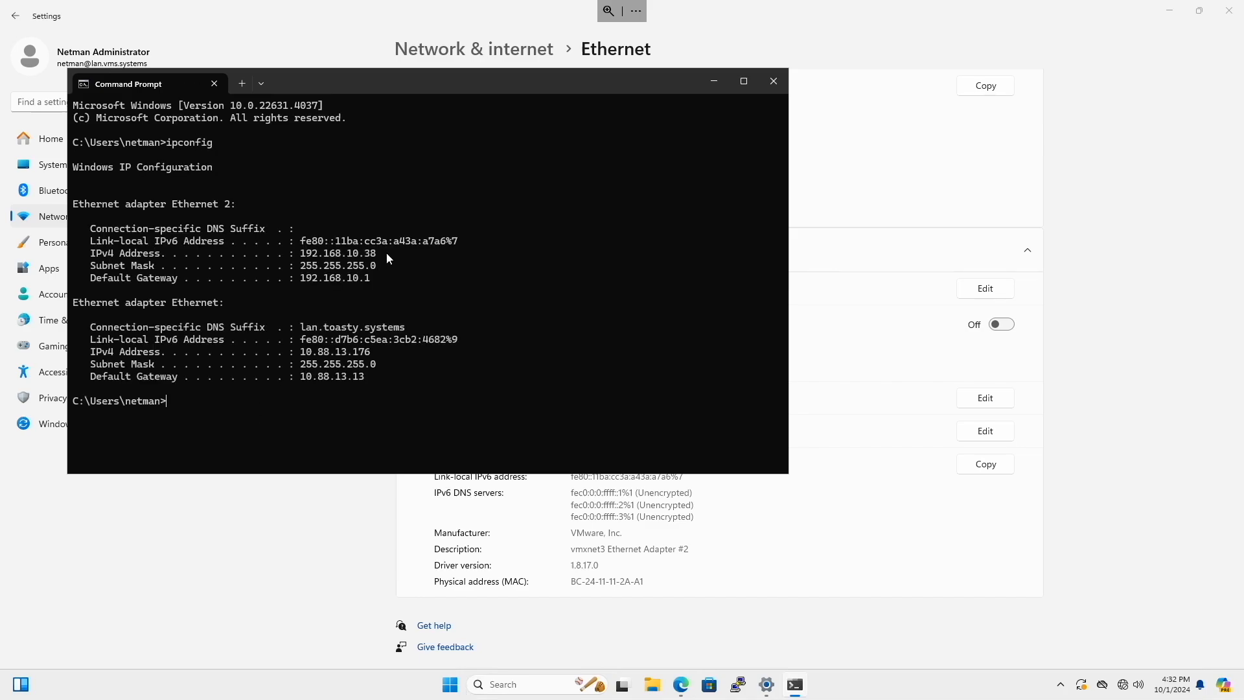
{"action": "left_click_drag", "start_coordinate": [387, 252], "coordinate": [313, 252]}
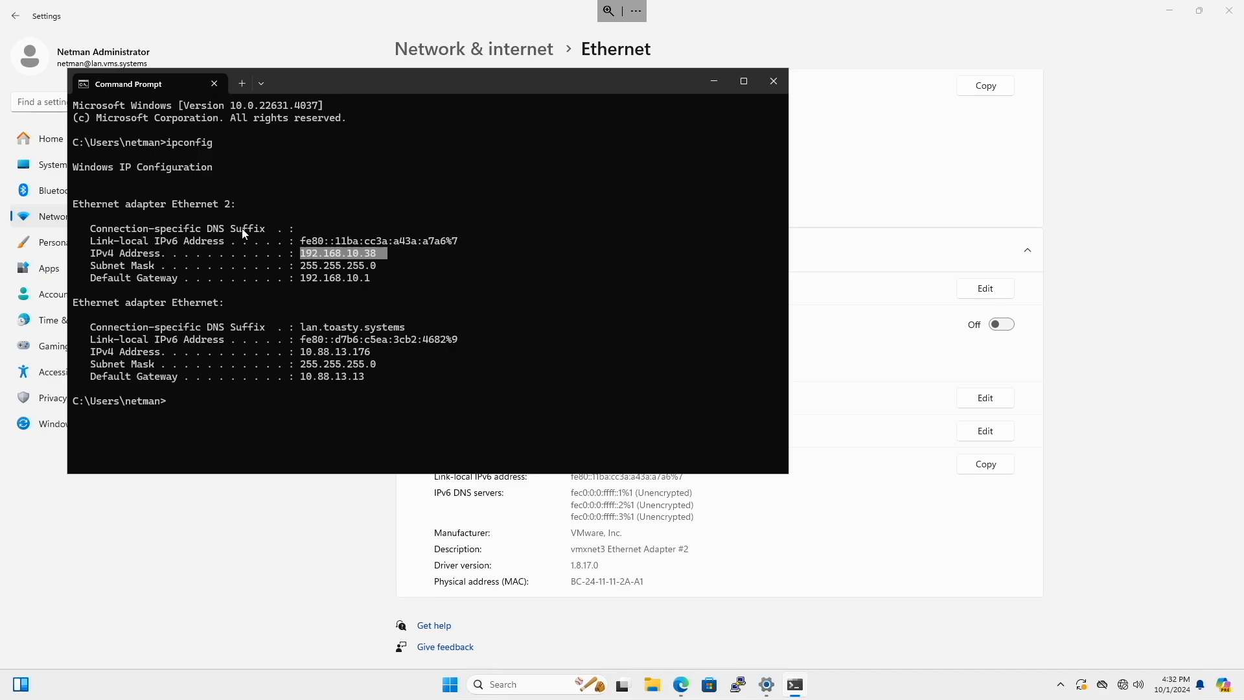
{"action": "left_click", "coordinate": [1115, 495]}
{"action": "left_click", "coordinate": [680, 685]}
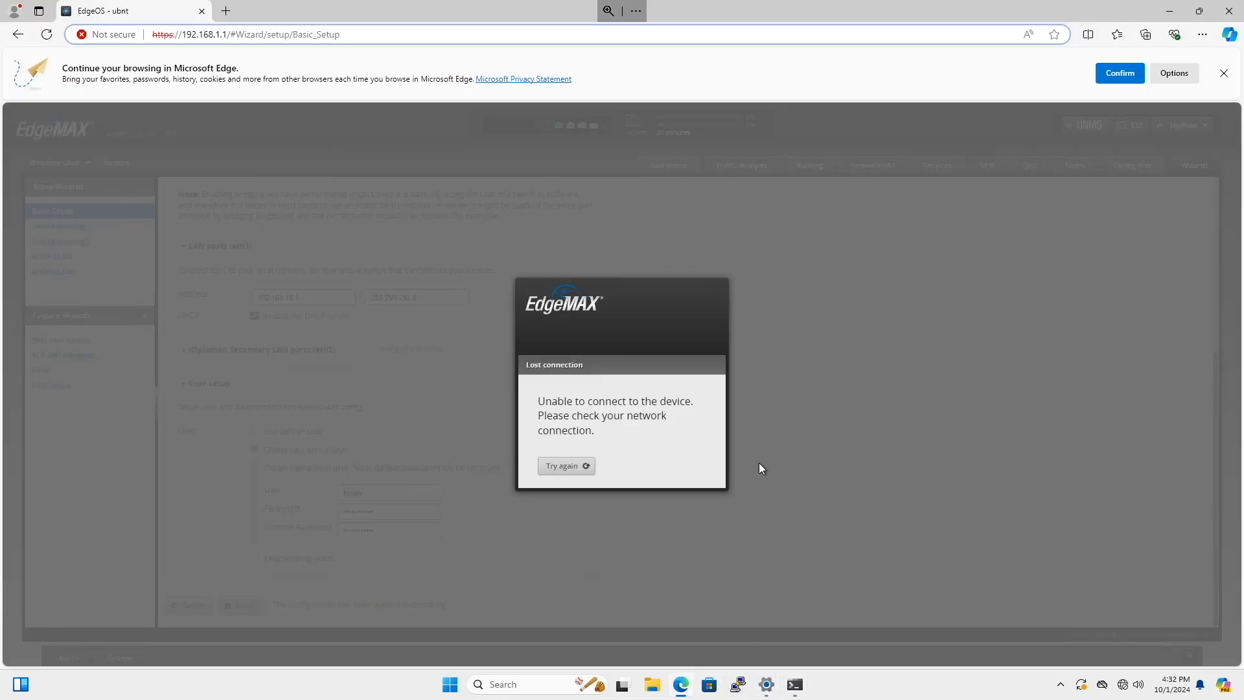
{"action": "left_click_drag", "start_coordinate": [340, 34], "coordinate": [216, 36]}
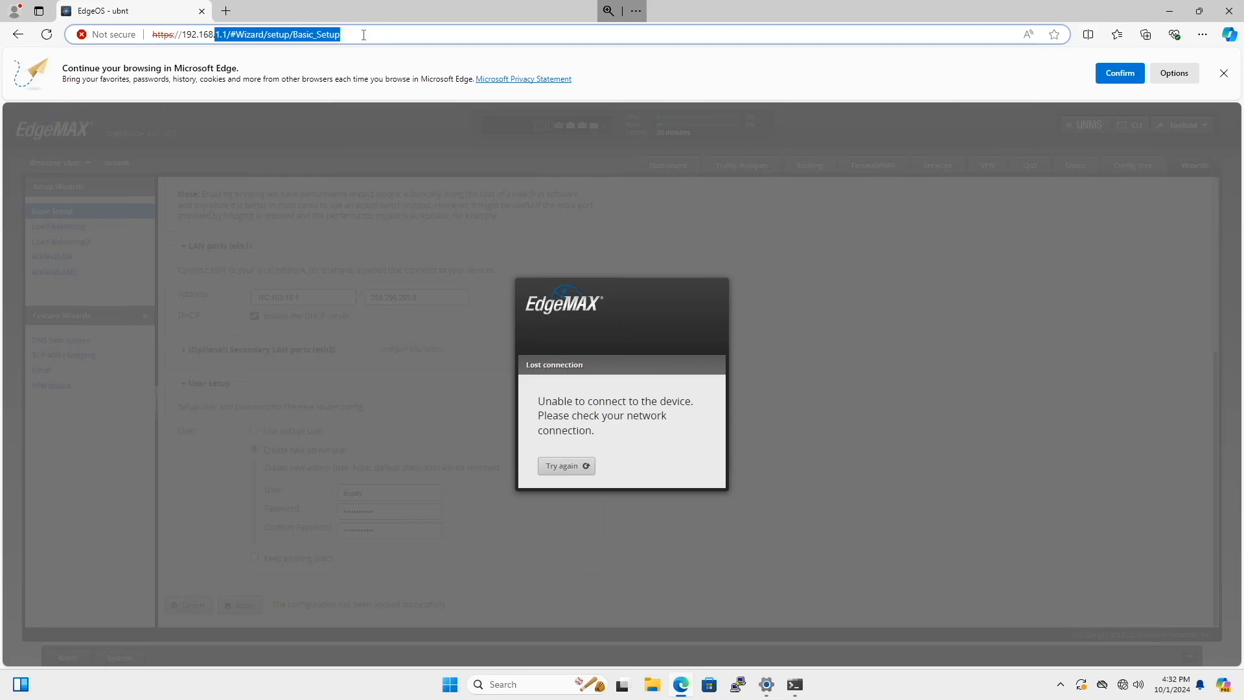
{"action": "type", "text": "10.1"}
{"action": "key", "text": "Return"}
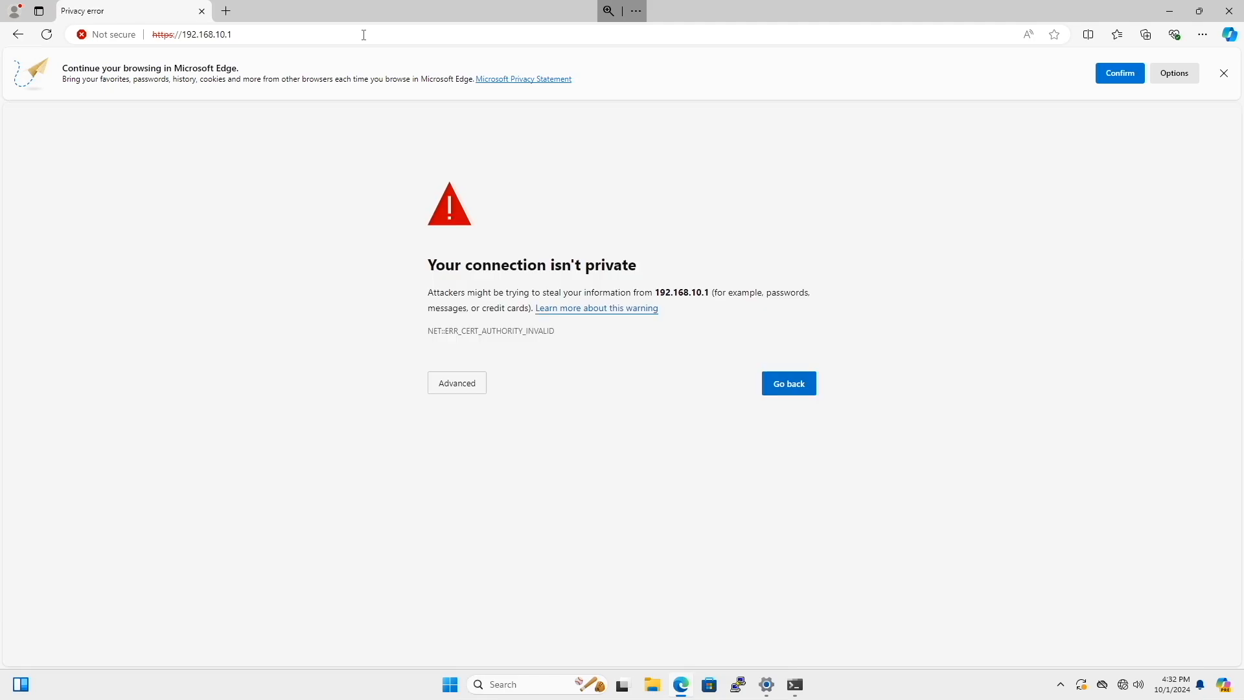
{"action": "type", "text": "thisisunsafe"}
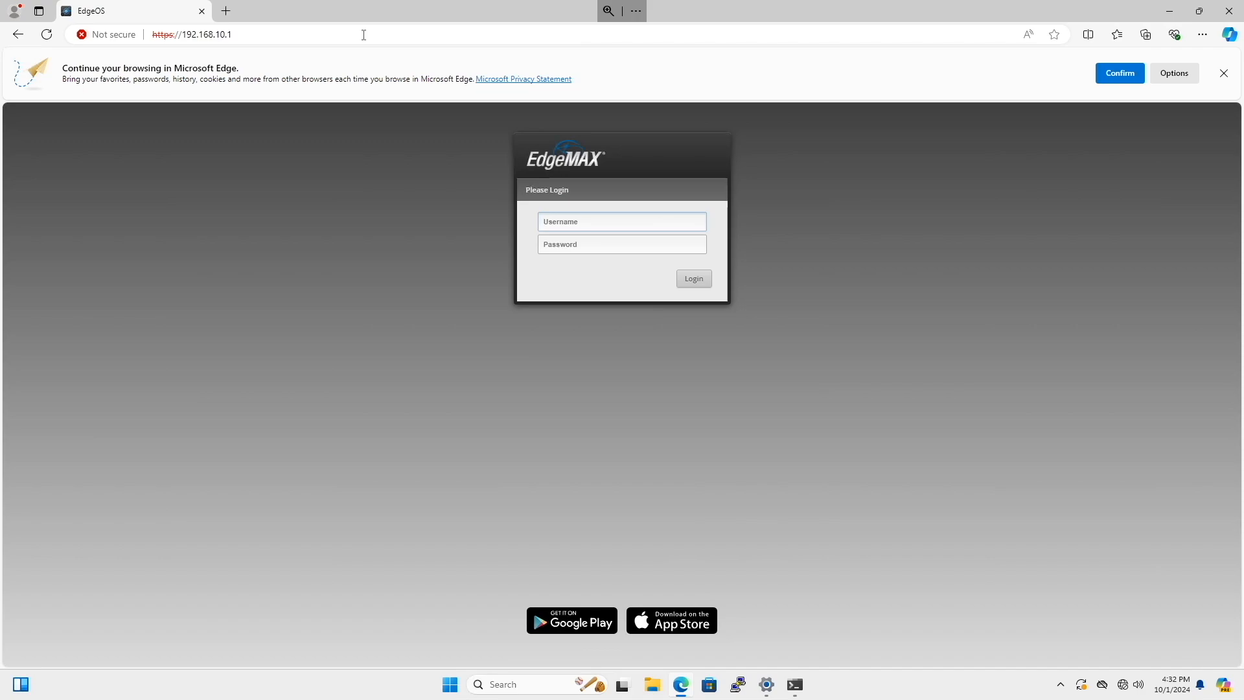
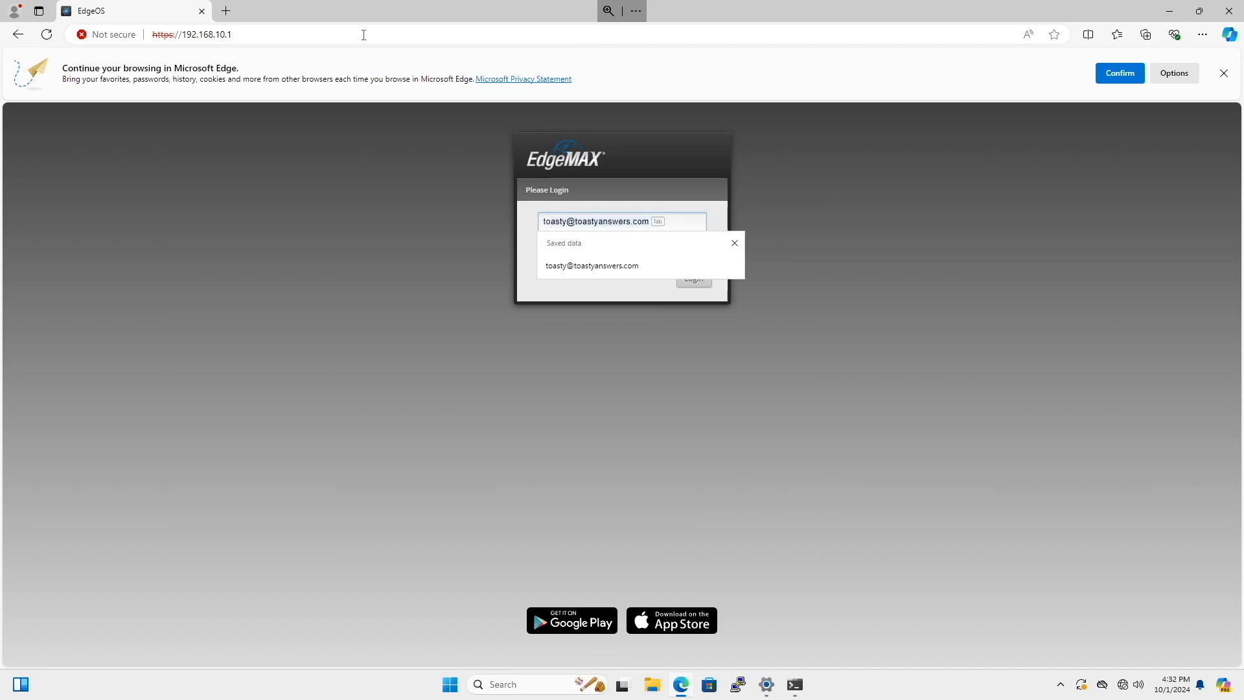
Log in to the router as toasty with the account password.
{"action": "key", "text": "Tab"}
{"action": "type", "text": "•••••••••"}
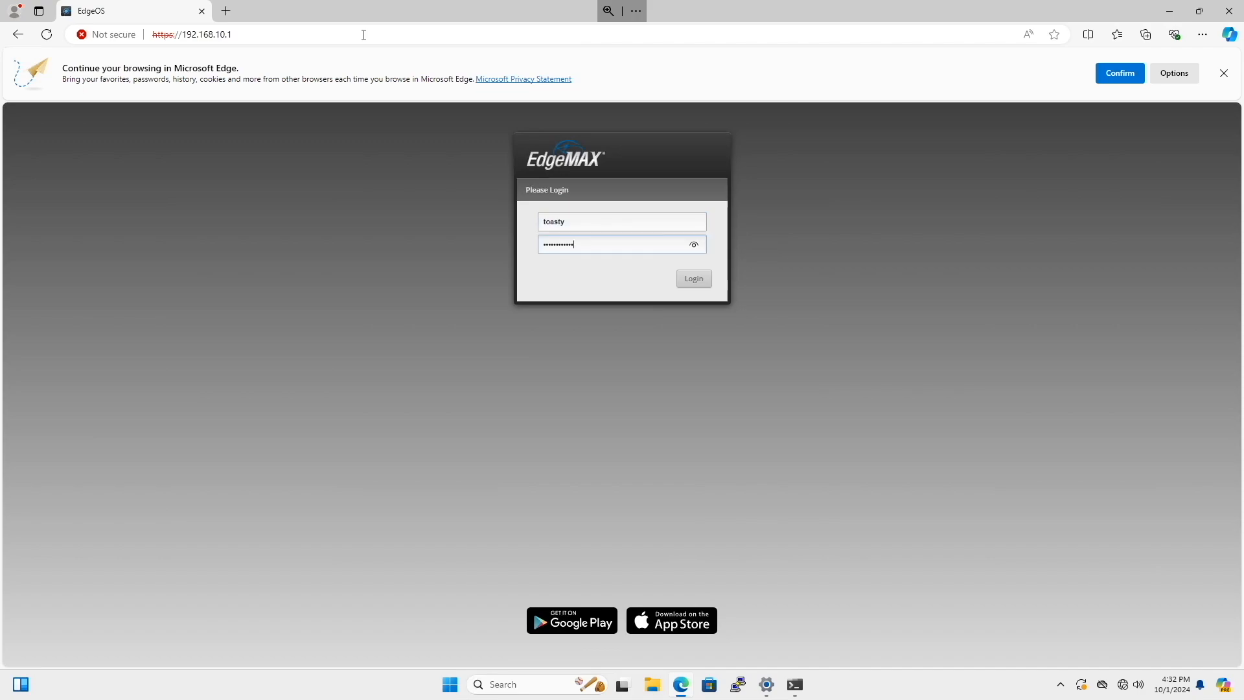
{"action": "key", "text": "Return"}
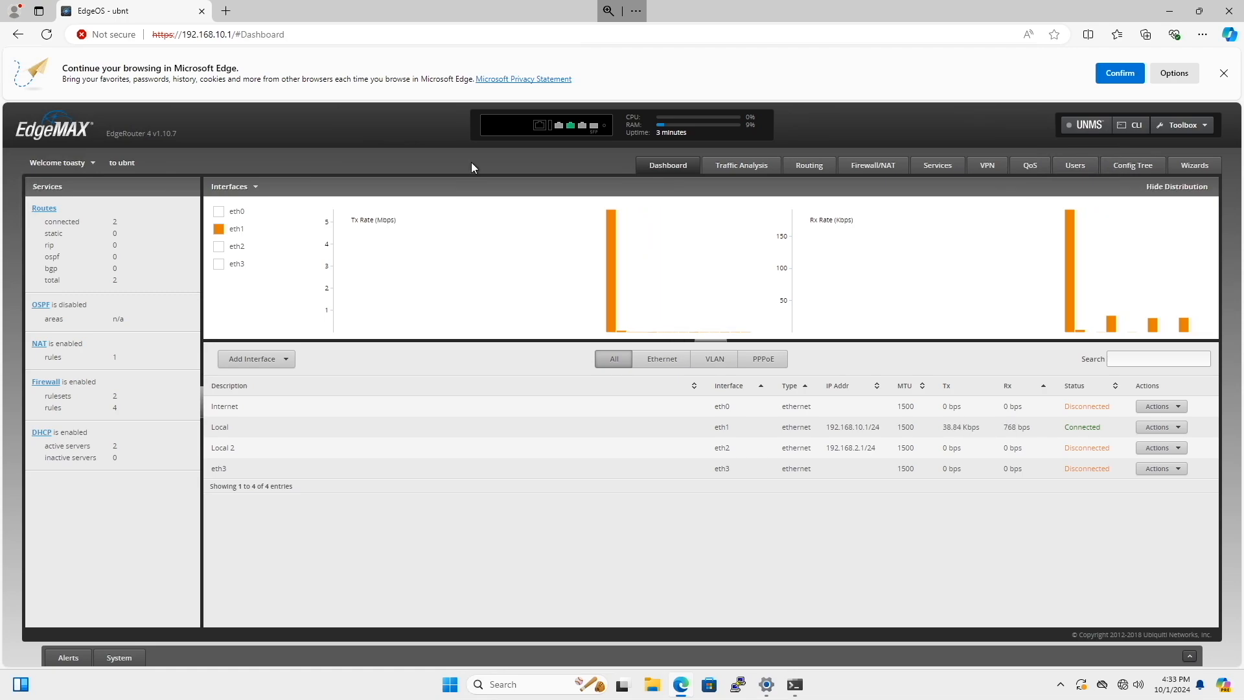
Open the router's firewall policies and review the WAN_IN and WAN_LOCAL rulesets.
{"action": "left_click", "coordinate": [873, 170]}
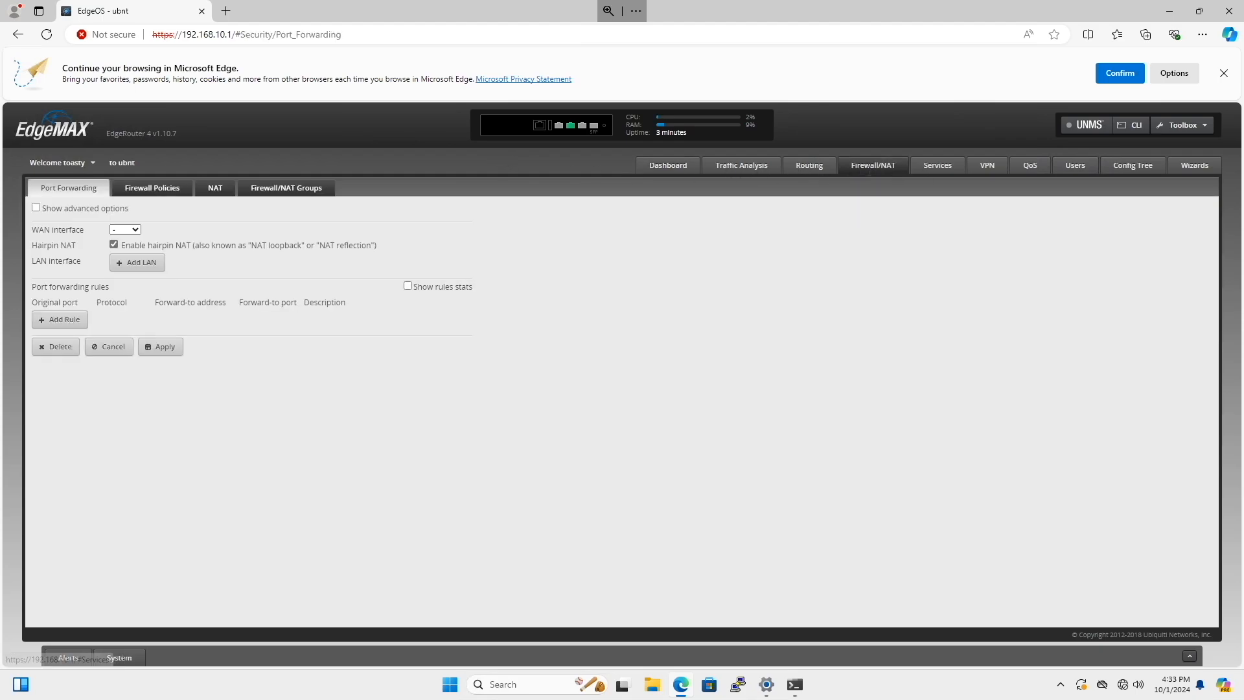
{"action": "left_click", "coordinate": [166, 192]}
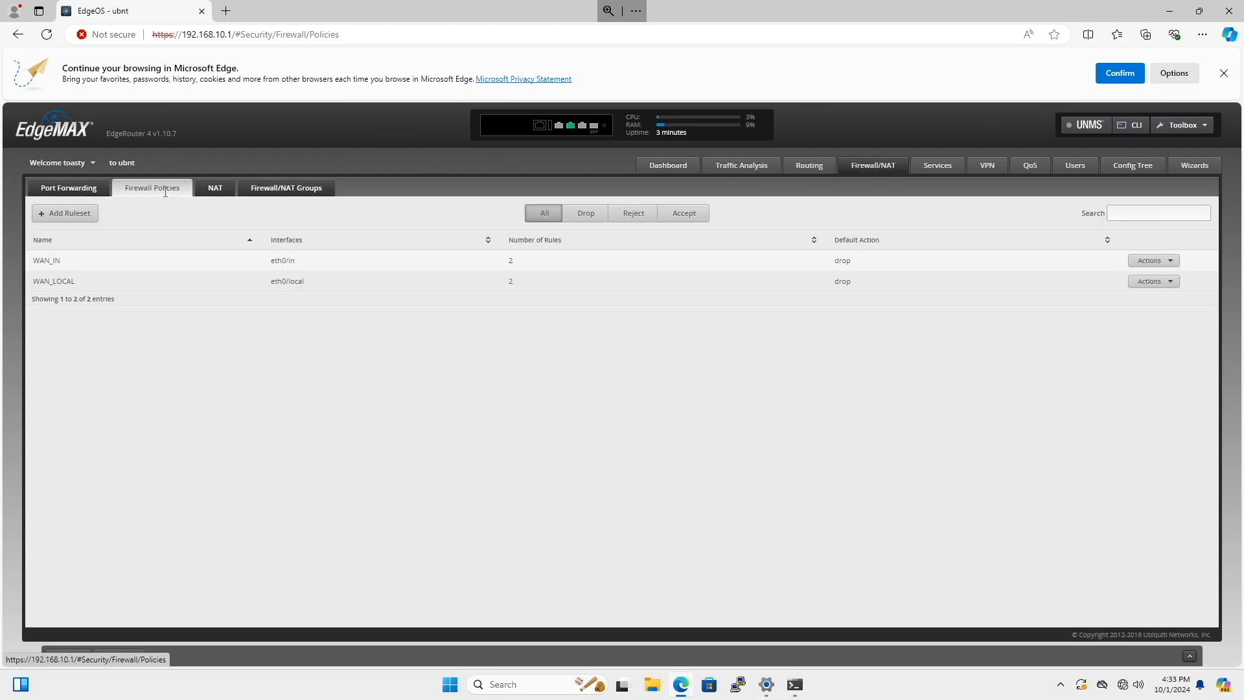
{"action": "left_click_drag", "start_coordinate": [63, 261], "coordinate": [19, 281]}
{"action": "left_click", "coordinate": [399, 357]}
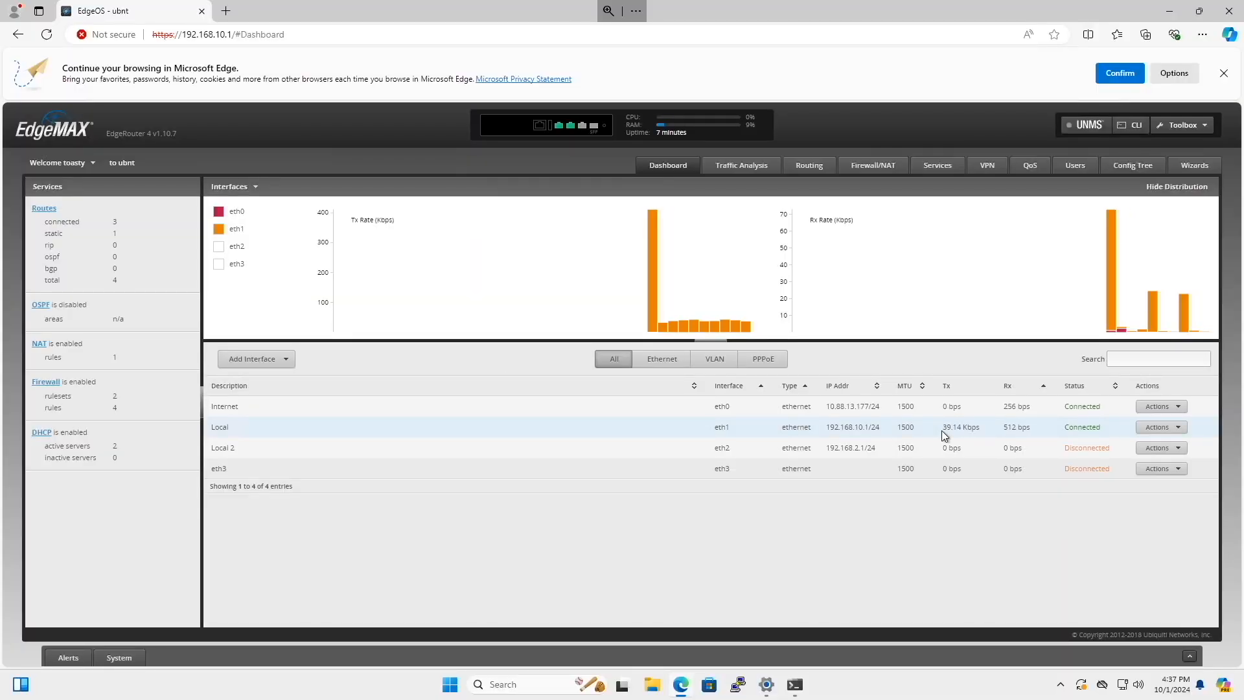
Check the Internet (eth0) interface's IP address and test the connection by loading youtube.com in a separate tab, closing that tab when done.
{"action": "left_click_drag", "start_coordinate": [837, 407], "coordinate": [889, 405]}
{"action": "left_click", "coordinate": [873, 532]}
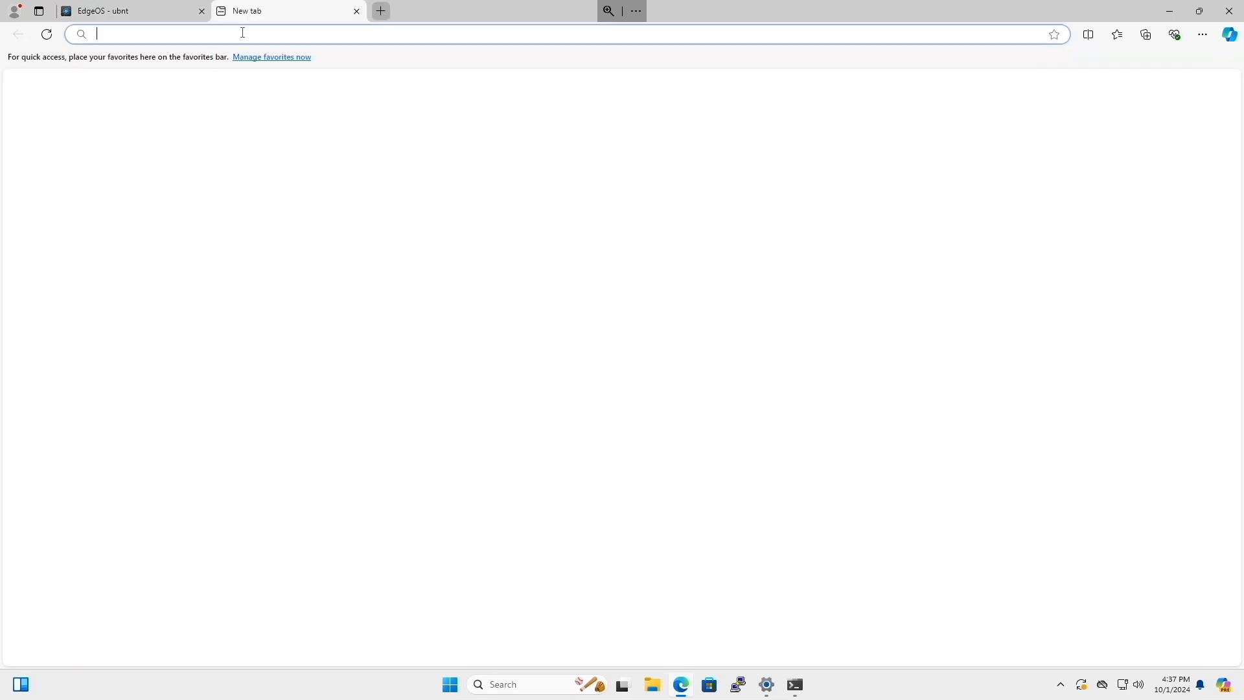
{"action": "left_click", "coordinate": [226, 11]}
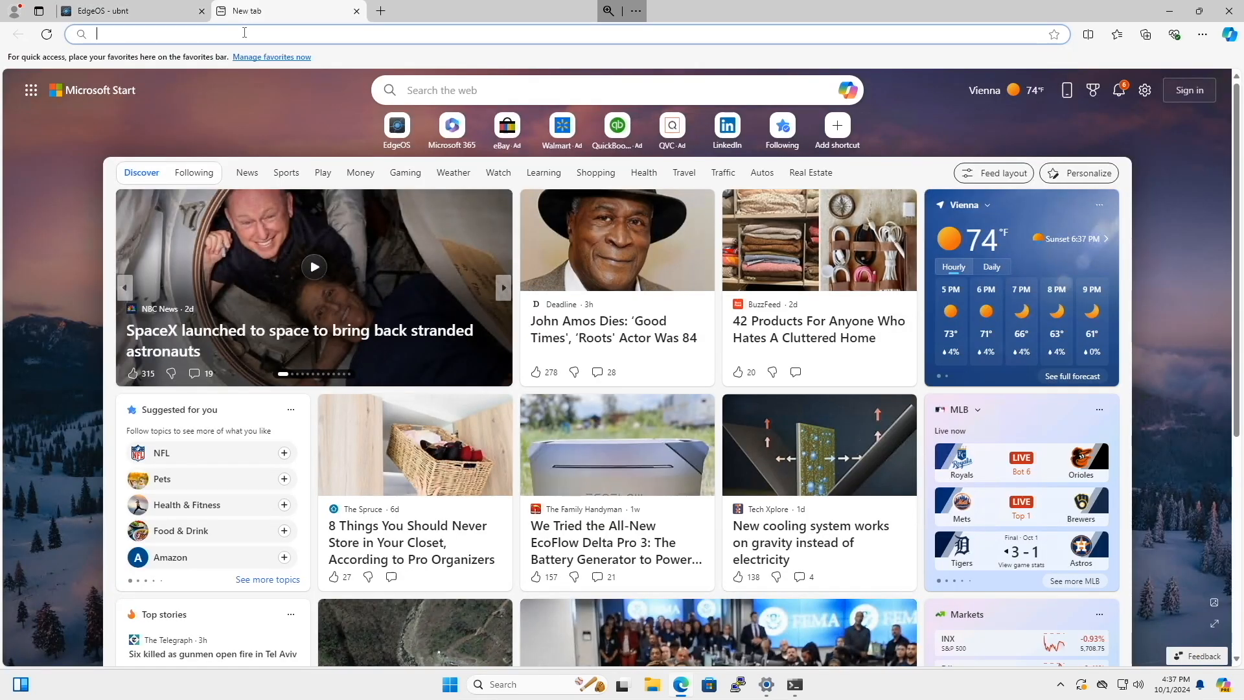
{"action": "type", "text": "youtu"}
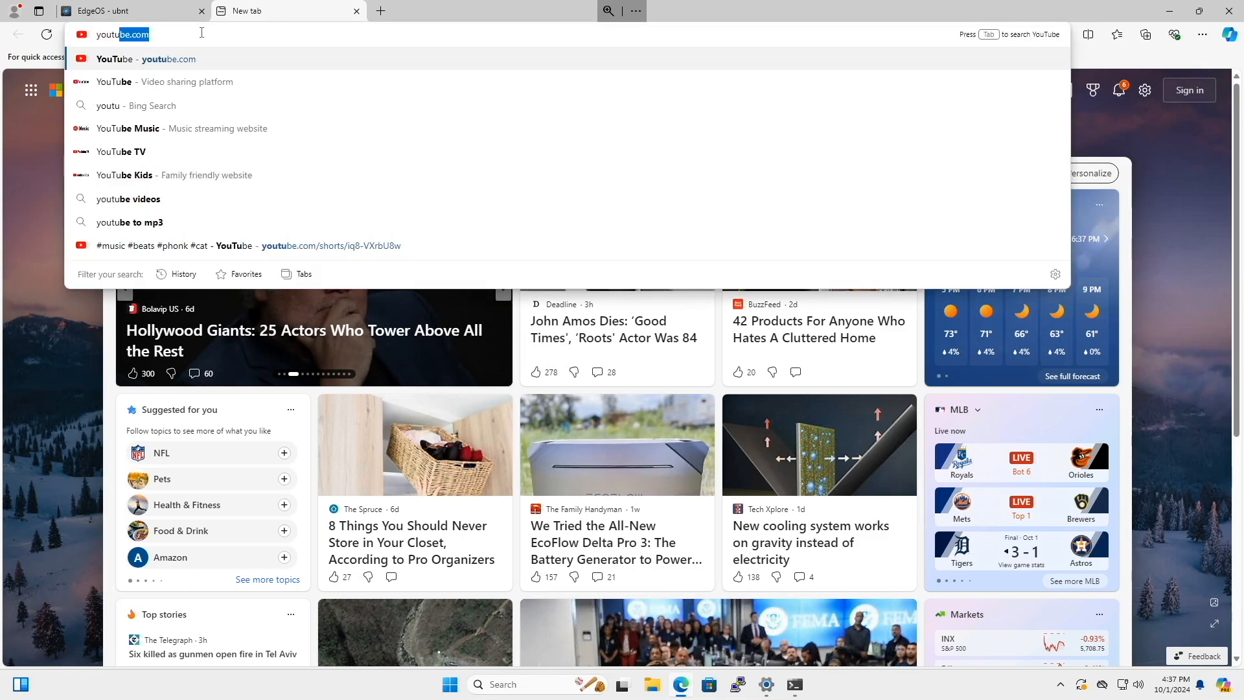
{"action": "key", "text": "Return"}
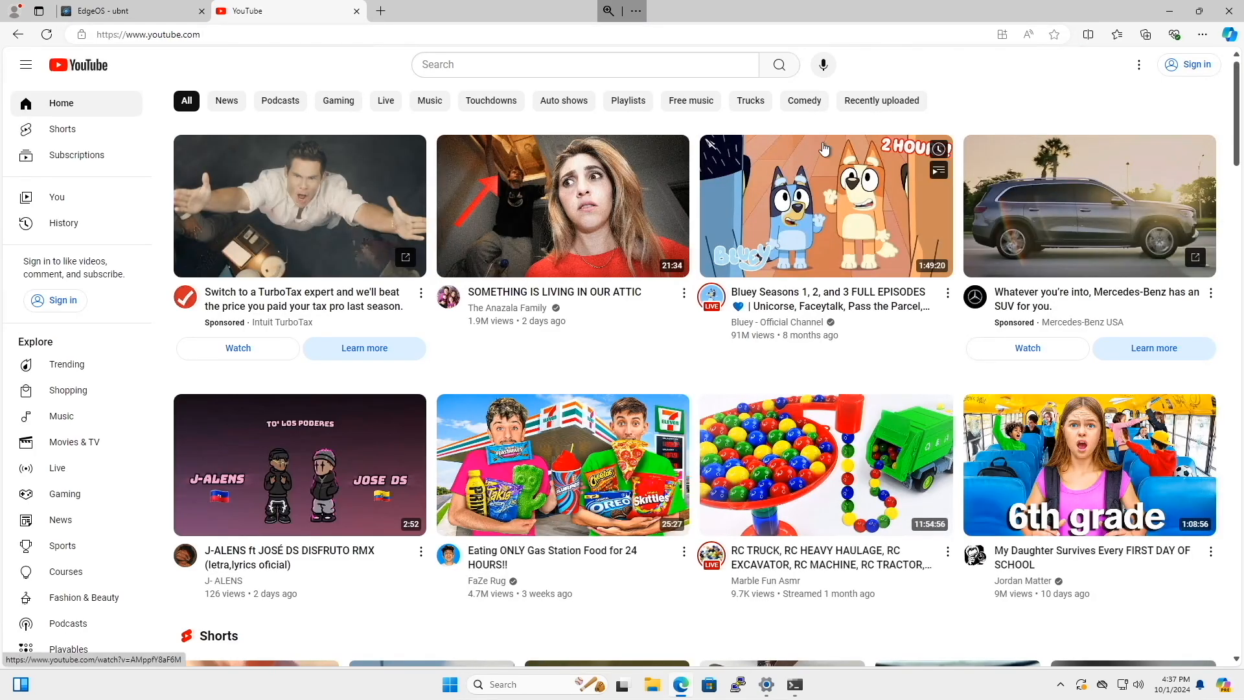
{"action": "left_click", "coordinate": [356, 12]}
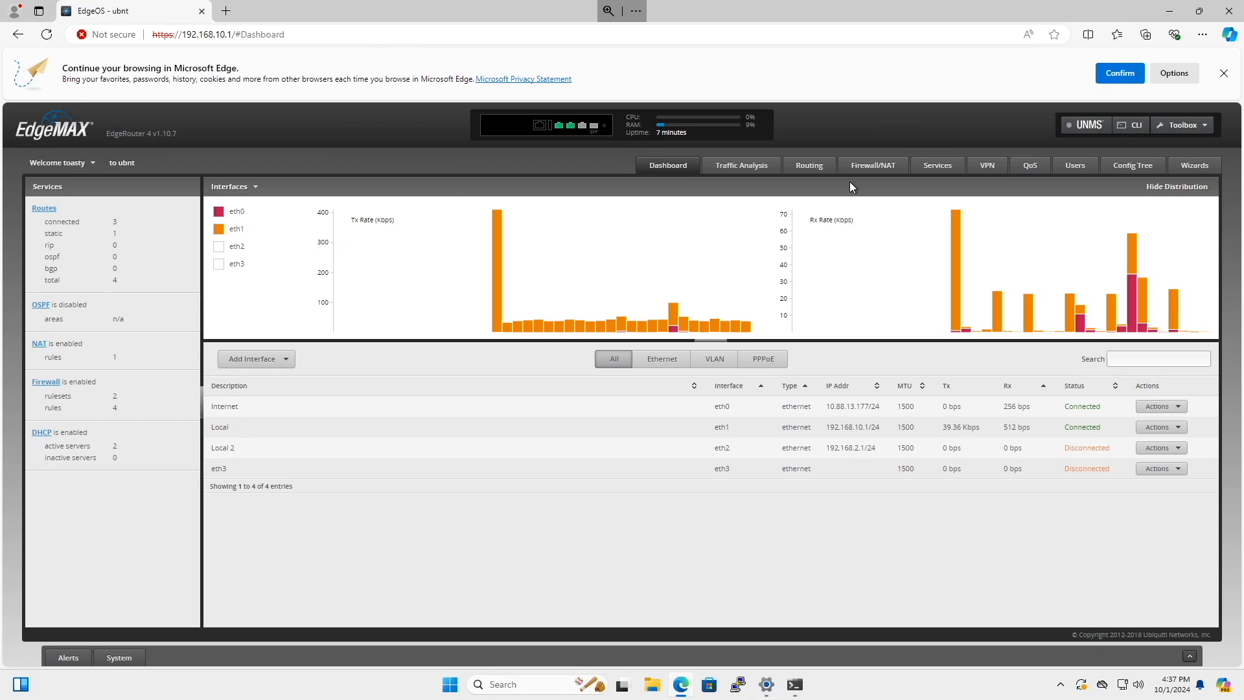
Review the router's source and destination NAT rules, then return to the dashboard.
{"action": "left_click", "coordinate": [878, 167]}
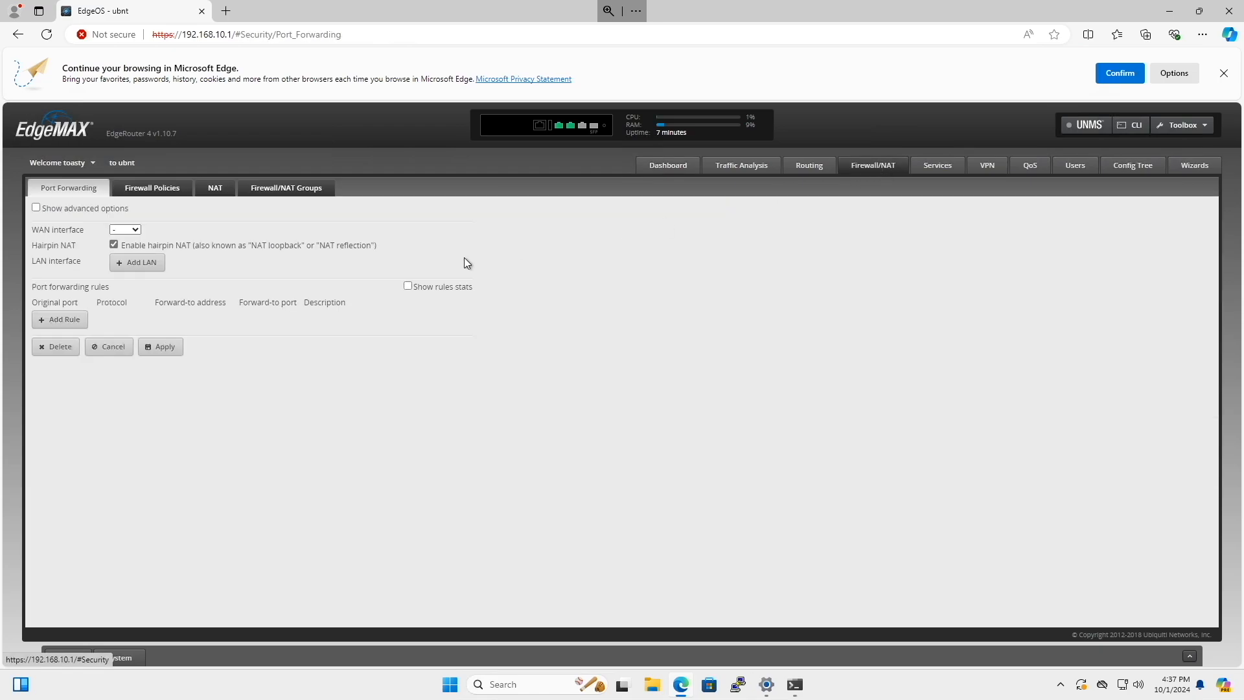
{"action": "left_click", "coordinate": [215, 188]}
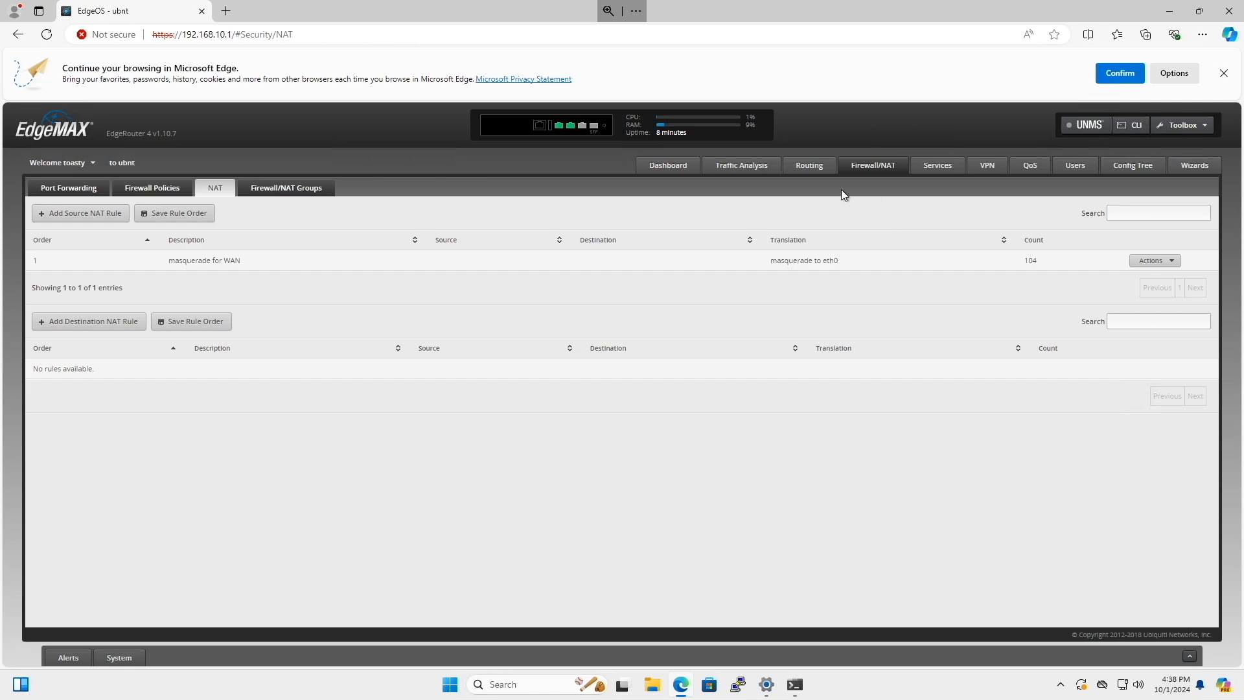
{"action": "left_click", "coordinate": [668, 165]}
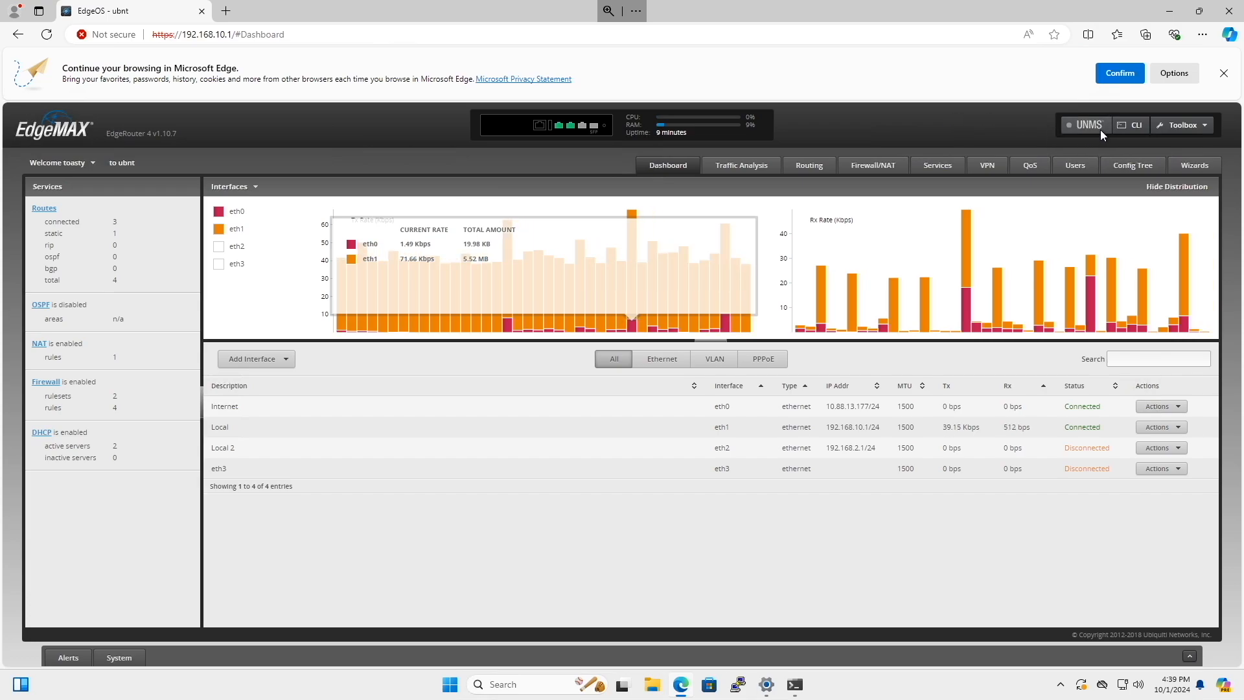
Log in to the router's CLI as toasty with the account password and enter configuration mode.
{"action": "left_click", "coordinate": [1132, 125]}
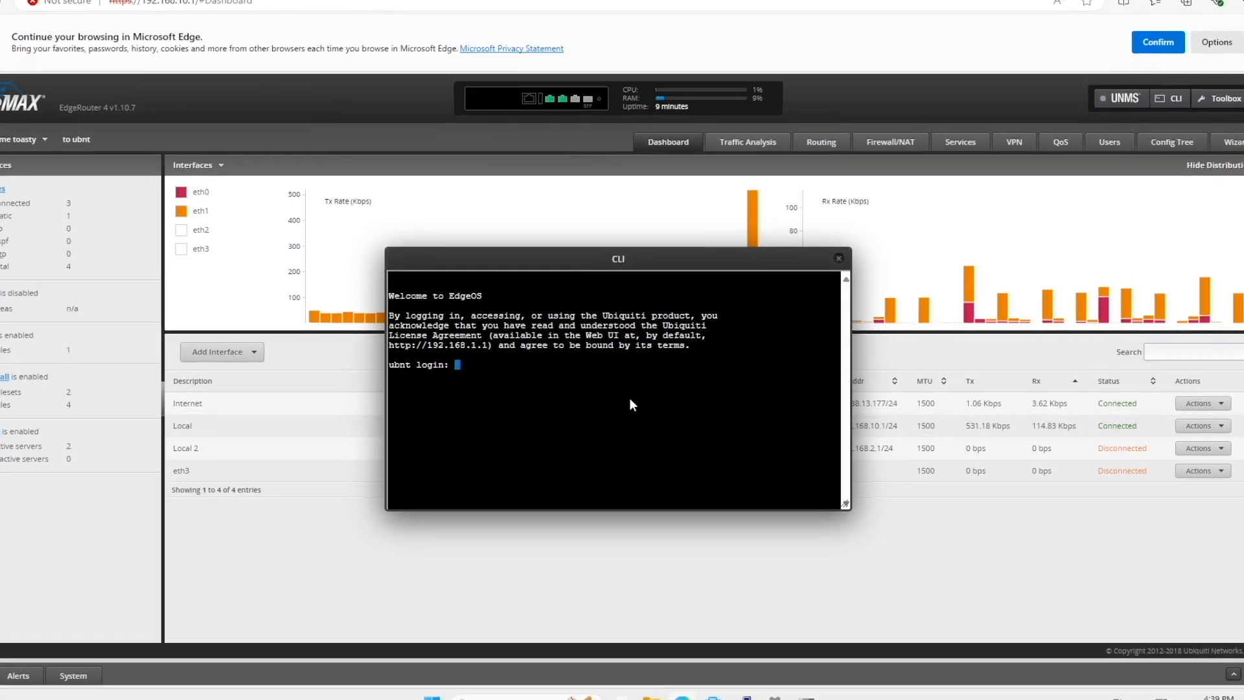
{"action": "type", "text": "toasty"}
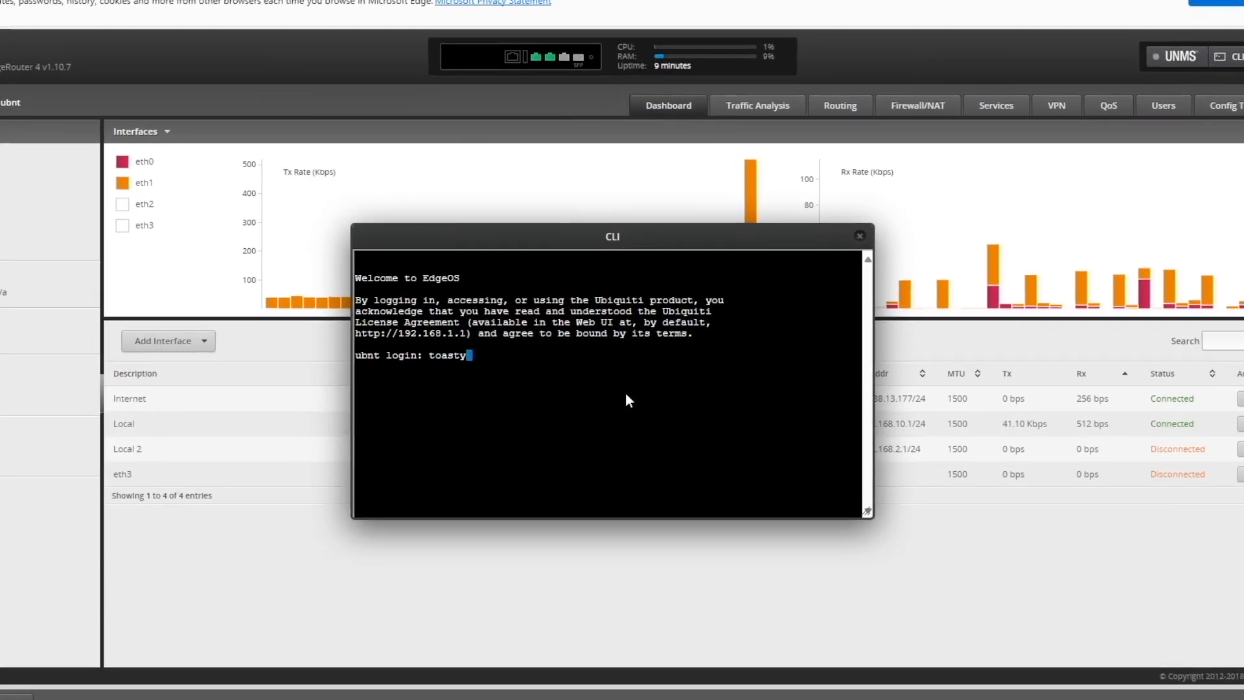
{"action": "key", "text": "Return"}
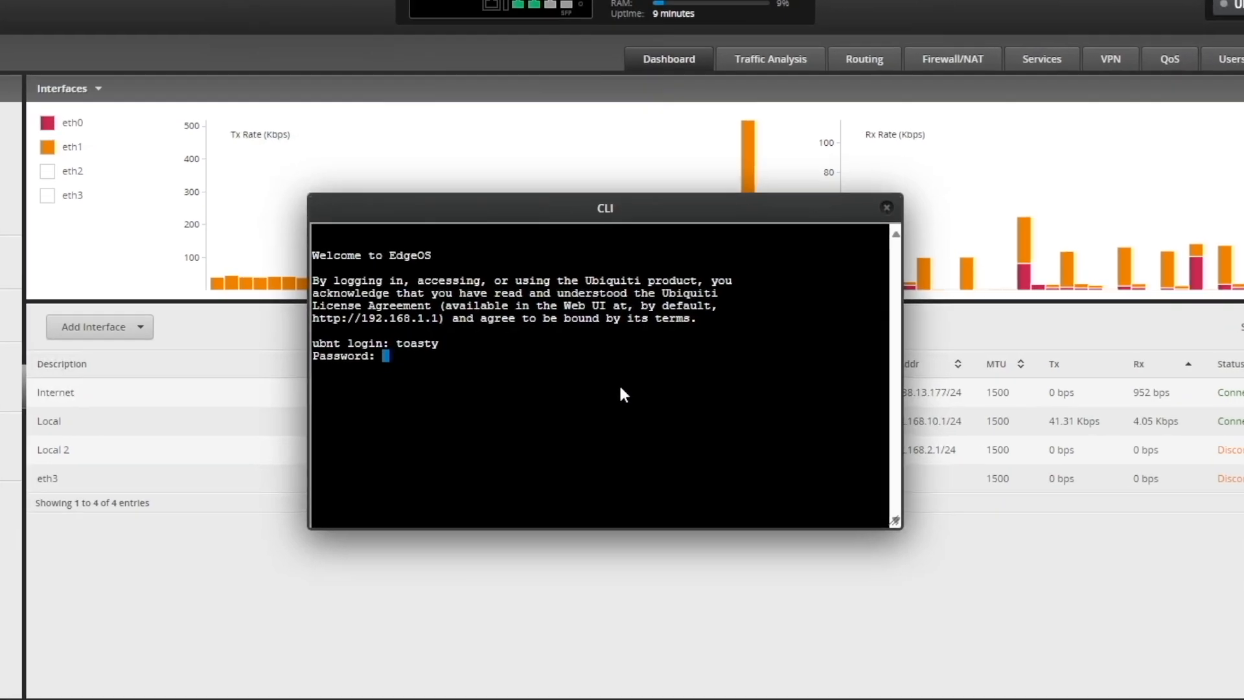
{"action": "key", "text": "Return"}
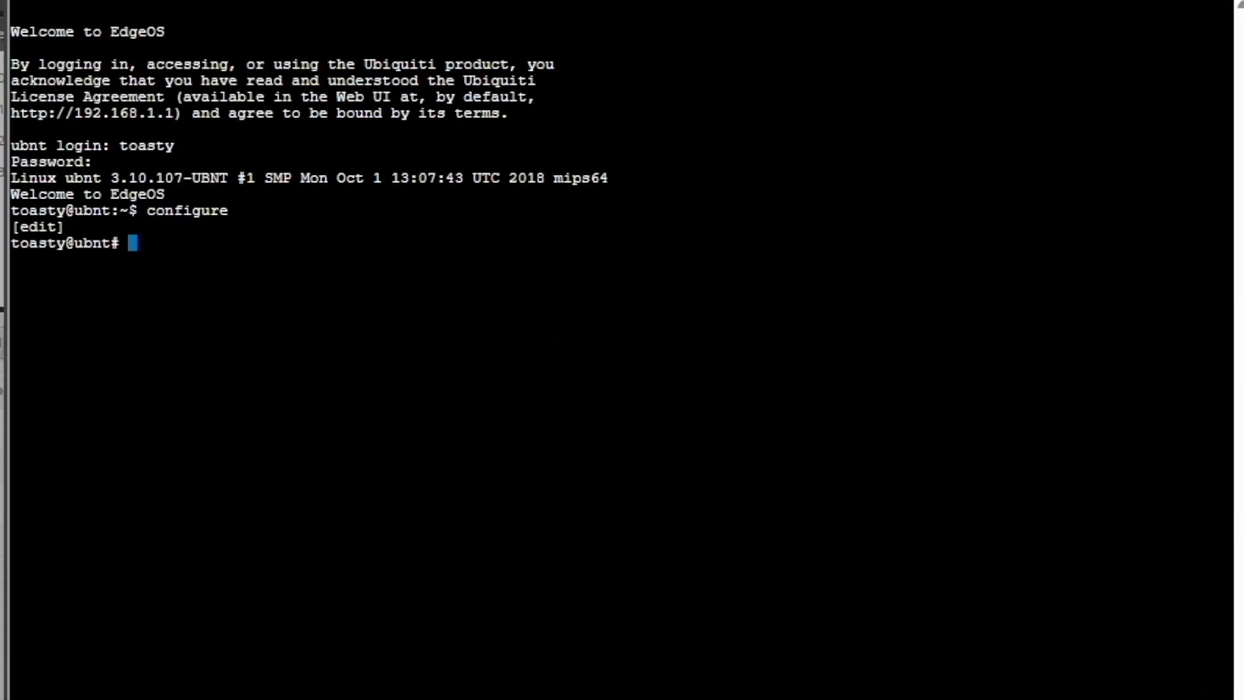
Enable IPv6 forwarding under the system offload settings.
{"action": "type", "text": "yse"}
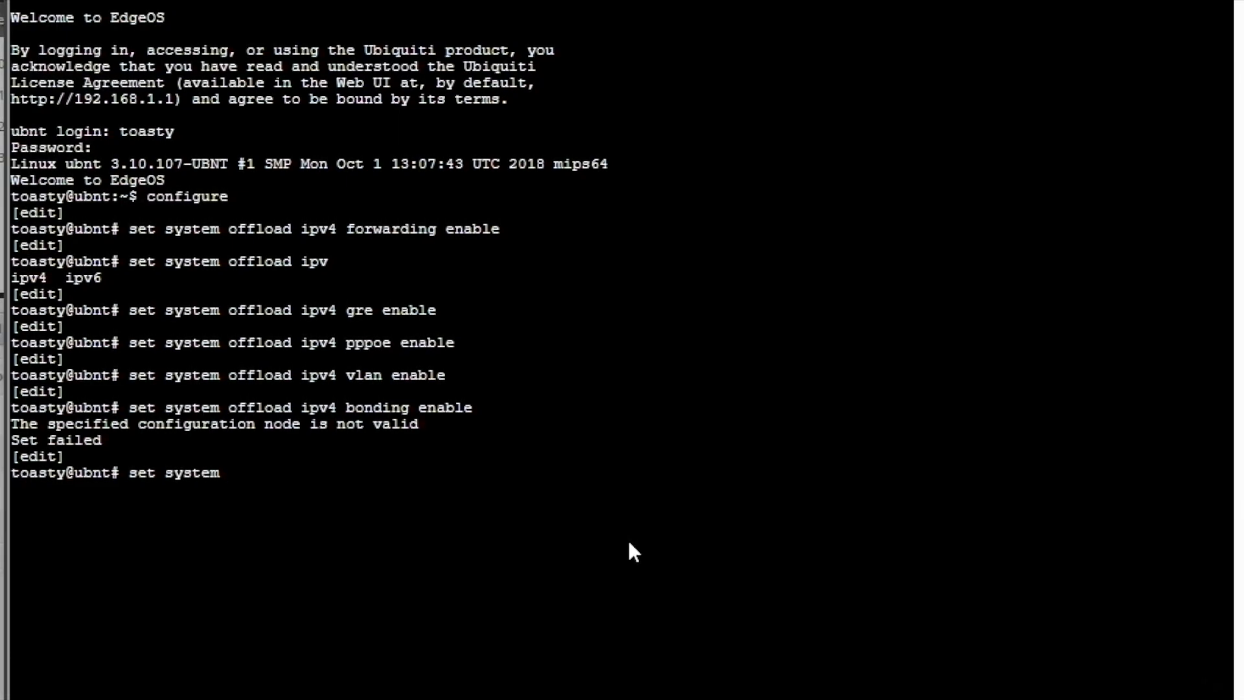
{"action": "type", "text": "offload ipv6 forwarding enable"}
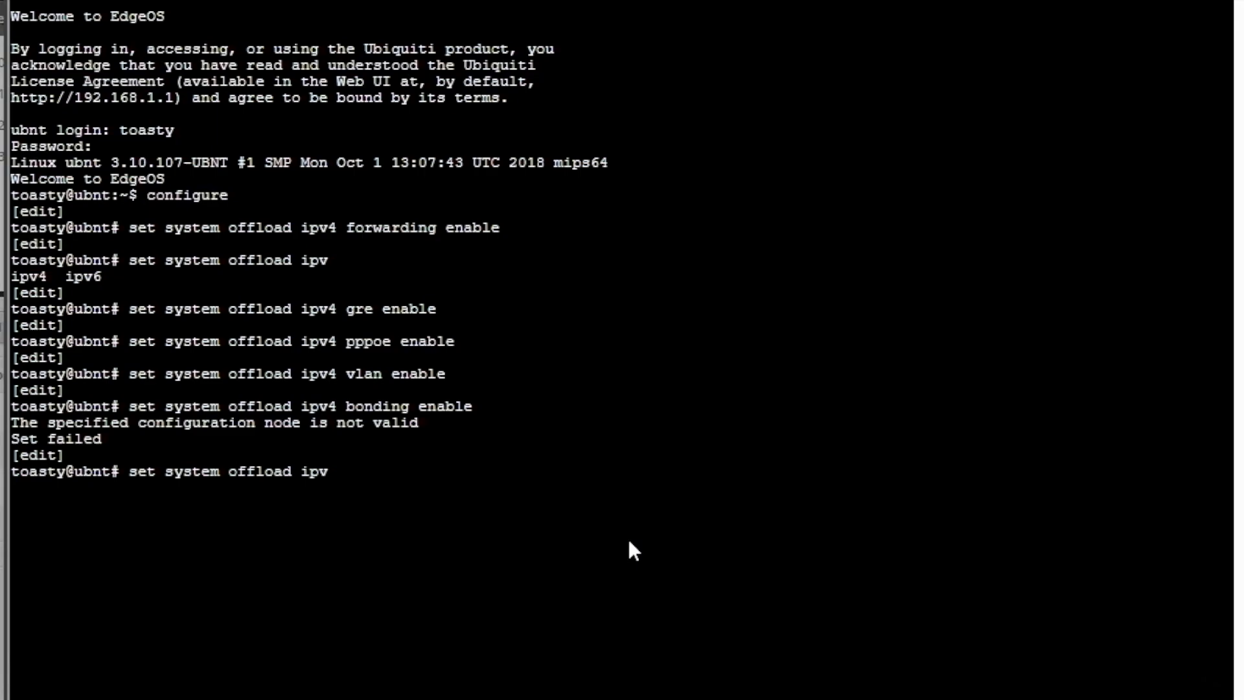
{"action": "key", "text": "Return"}
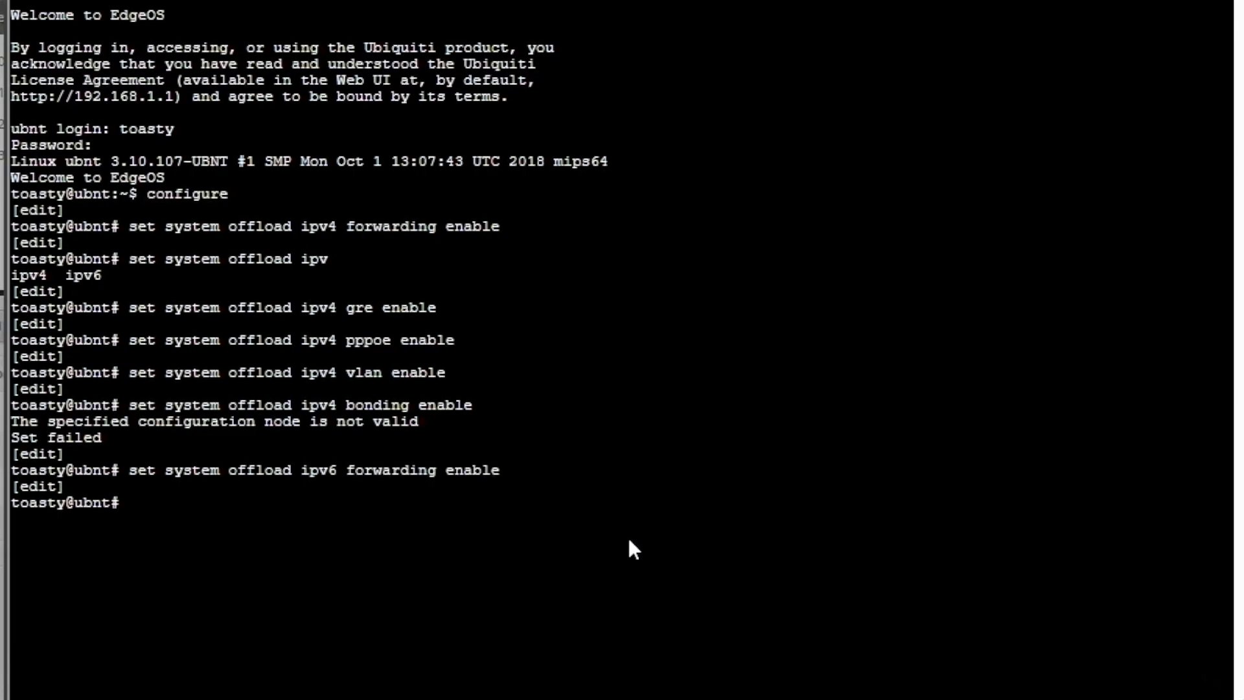
Enable IPv6 PPPoE under the system offload settings, reusing the previous command.
{"action": "key", "text": "Up"}
{"action": "key", "text": "BackSpace"}
Try to enable IPv6 VLAN under the system offload settings.
{"action": "key", "text": "BackSpace"}
{"action": "key", "text": "BackSpace"}
{"action": "key", "text": "BackSpace"}
{"action": "key", "text": "BackSpace"}
{"action": "key", "text": "BackSpace"}
{"action": "key", "text": "BackSpace"}
{"action": "key", "text": "BackSpace"}
{"action": "key", "text": "BackSpace"}
{"action": "key", "text": "BackSpace"}
{"action": "key", "text": "BackSpace"}
{"action": "key", "text": "BackSpace"}
{"action": "key", "text": "BackSpace"}
{"action": "key", "text": "BackSpace"}
{"action": "key", "text": "BackSpace"}
{"action": "key", "text": "BackSpace"}
{"action": "key", "text": "BackSpace"}
{"action": "type", "text": "pppoe enable"}
{"action": "key", "text": "Return"}
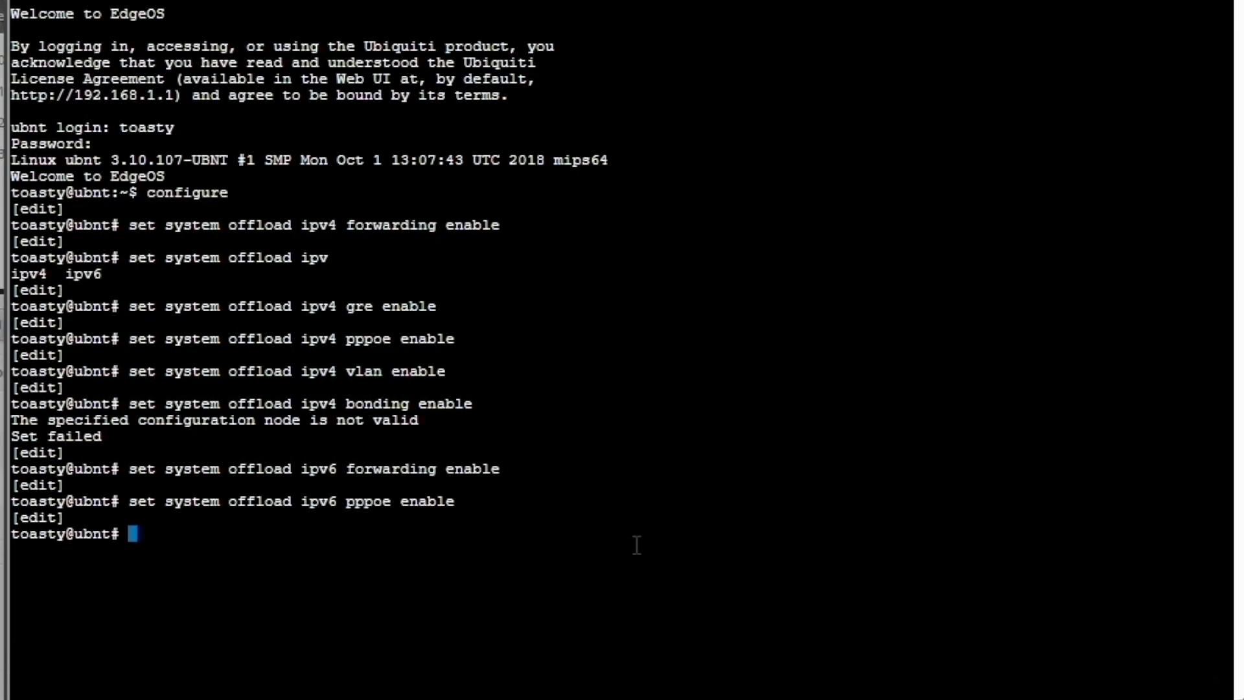
{"action": "key", "text": "Up"}
{"action": "key", "text": "BackSpace"}
{"action": "key", "text": "BackSpace"}
{"action": "key", "text": "BackSpace"}
{"action": "key", "text": "BackSpace"}
{"action": "key", "text": "BackSpace"}
{"action": "key", "text": "BackSpace"}
{"action": "key", "text": "BackSpace"}
{"action": "key", "text": "BackSpace"}
{"action": "key", "text": "BackSpace"}
{"action": "key", "text": "BackSpace"}
{"action": "key", "text": "BackSpace"}
{"action": "key", "text": "BackSpace"}
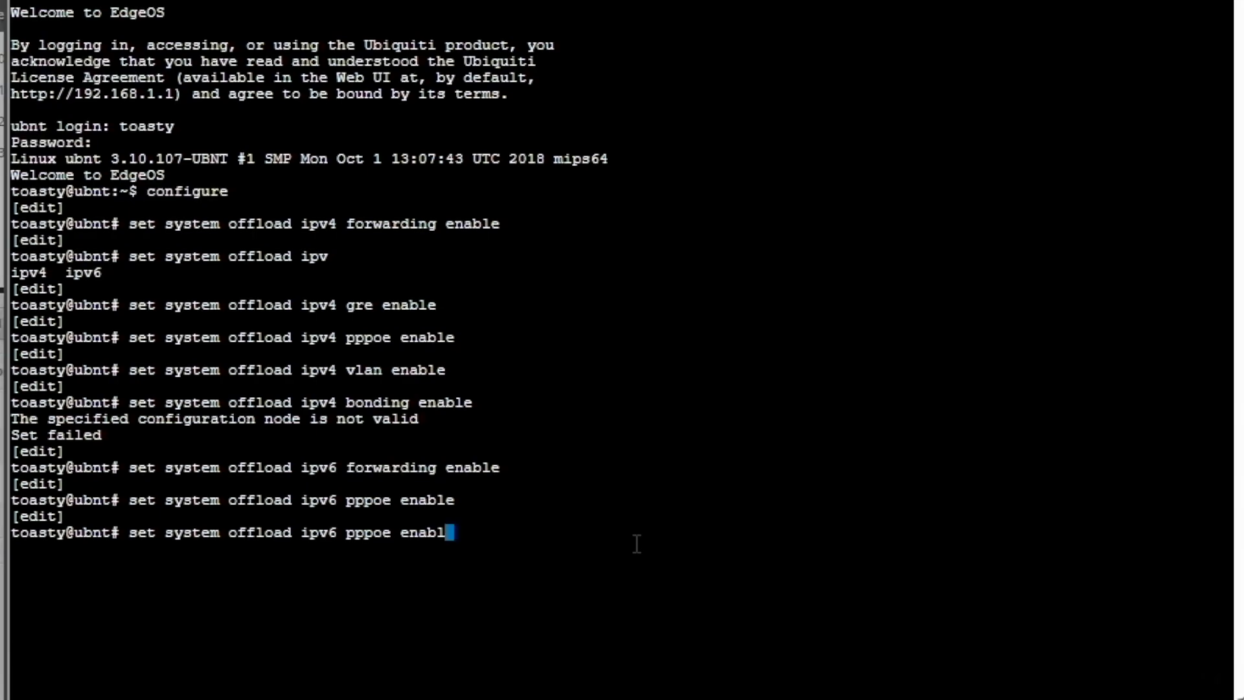
{"action": "type", "text": "vlan enable"}
{"action": "key", "text": "Return"}
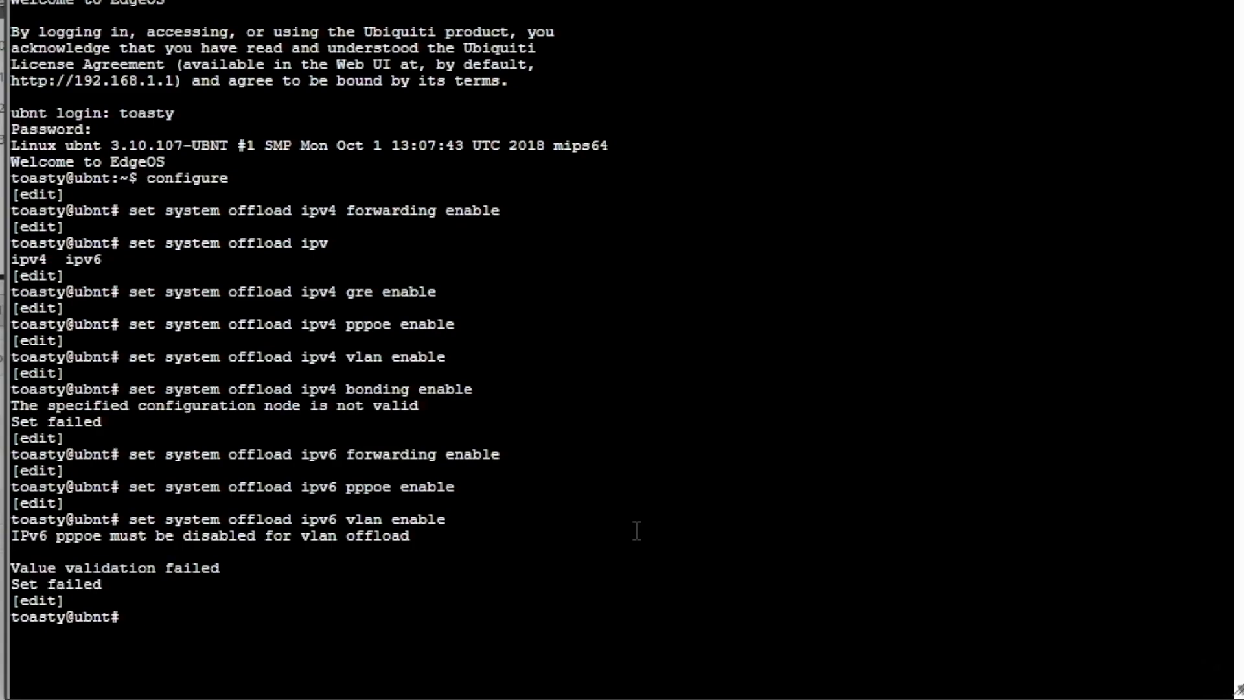
List the offload options starting with ip and enable IPsec offload on the system.
{"action": "type", "text": "set system offload ip"}
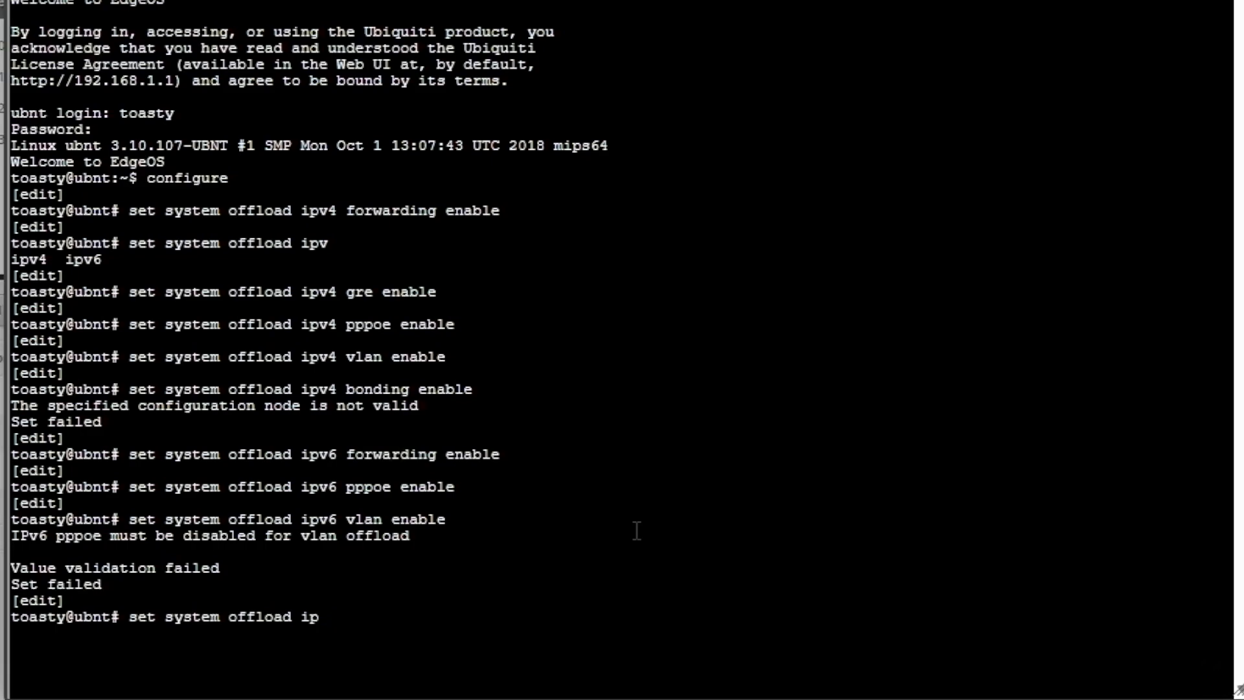
{"action": "key", "text": "Tab"}
{"action": "type", "text": "sec enable"}
{"action": "key", "text": "Return"}
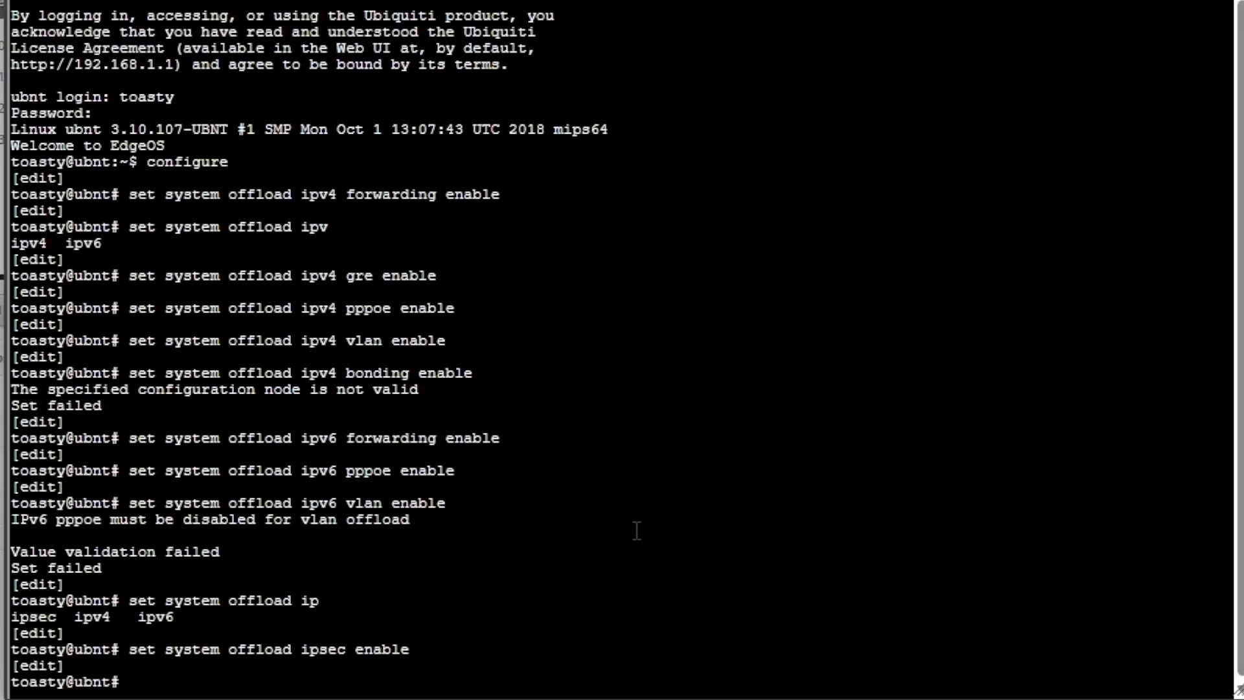
Commit the offload changes, accepting the requested page refresh, and save the configuration.
{"action": "type", "text": "commit"}
{"action": "key", "text": "Return"}
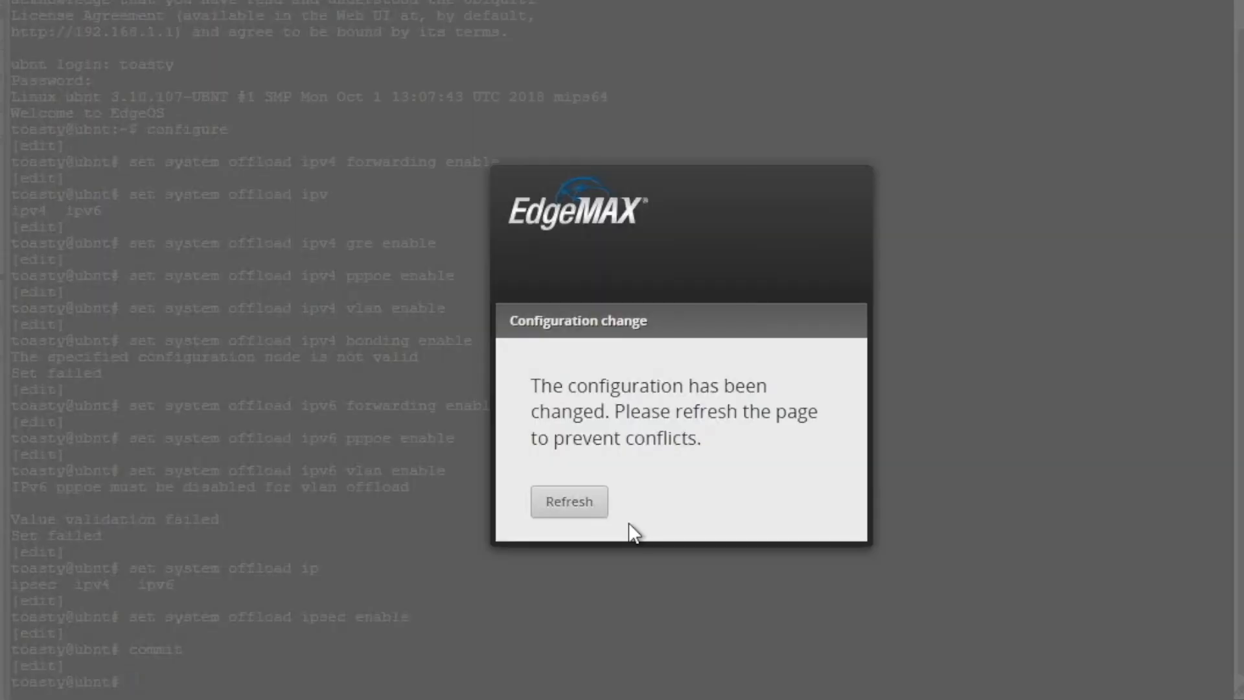
{"action": "left_click", "coordinate": [593, 507]}
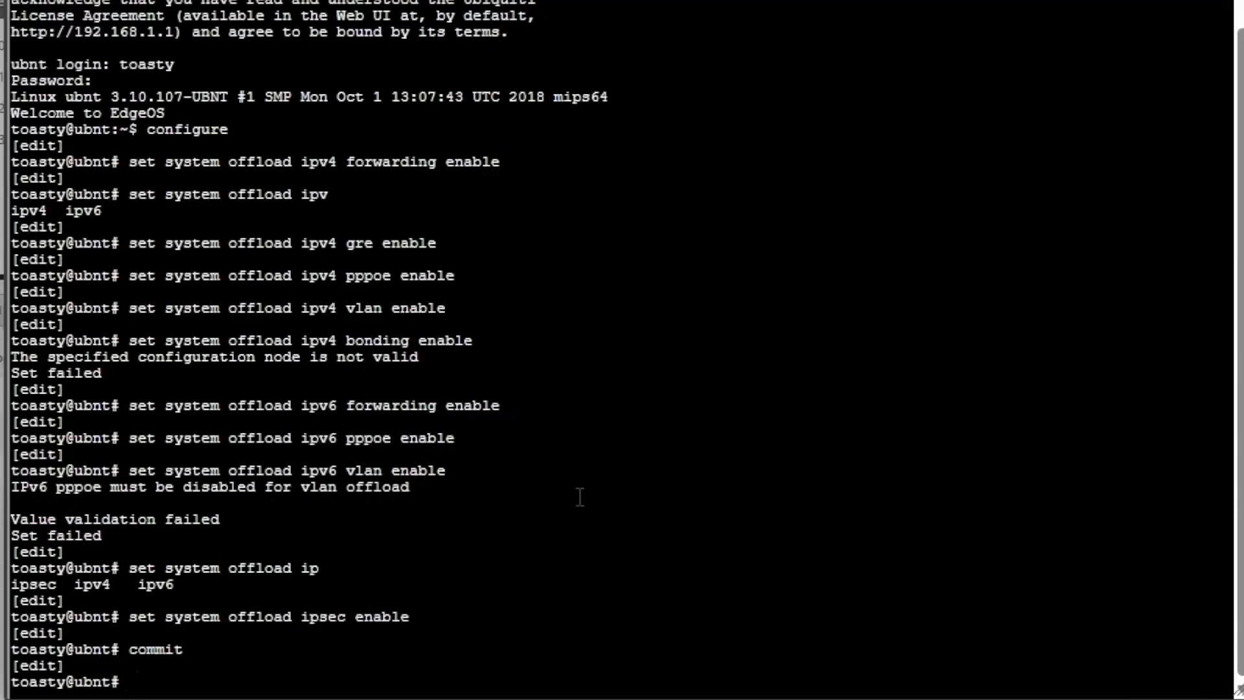
{"action": "type", "text": "save"}
{"action": "key", "text": "Return"}
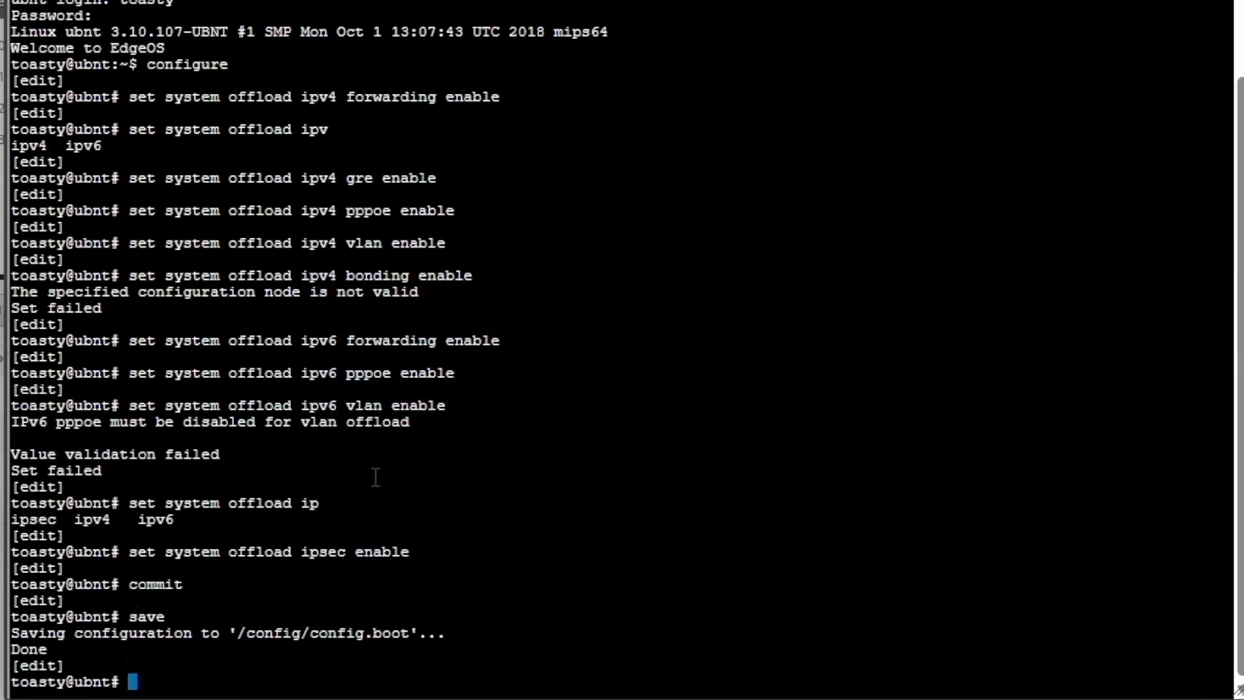
Try to enable hardware NAT offload (hwnat) under the system offload settings.
{"action": "type", "text": "set system fo"}
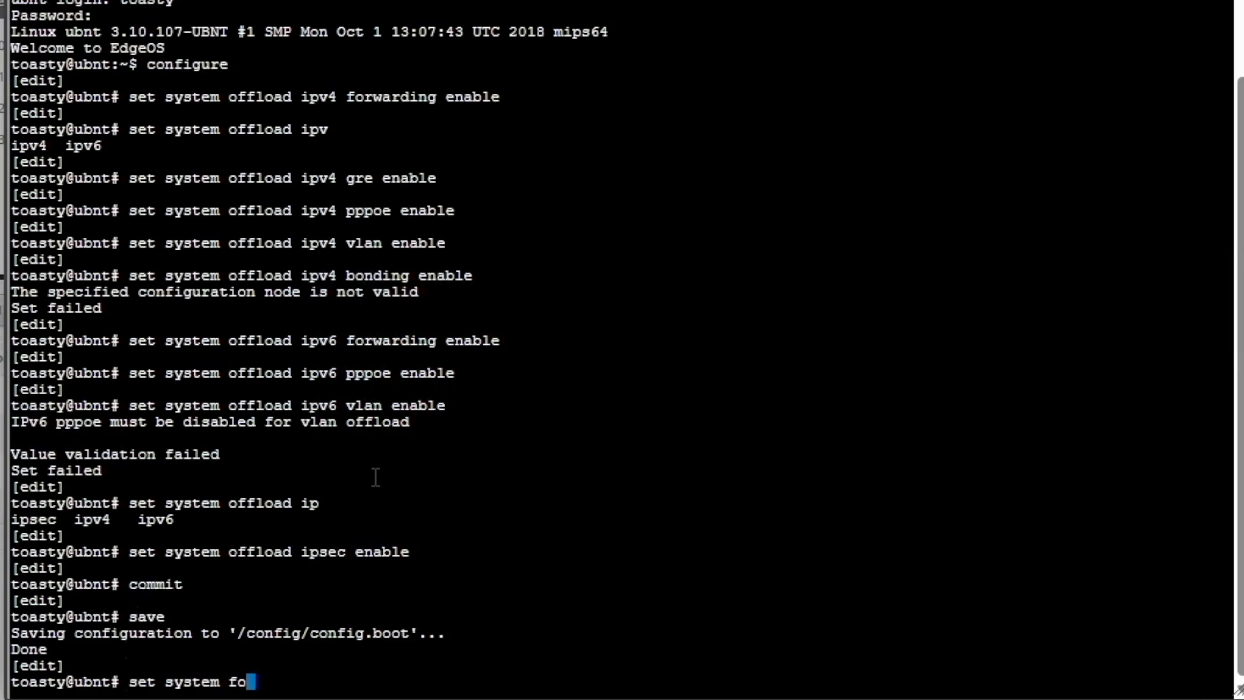
{"action": "key", "text": "BackSpace"}
{"action": "key", "text": "BackSpace"}
{"action": "type", "text": "offload hwnat enable"}
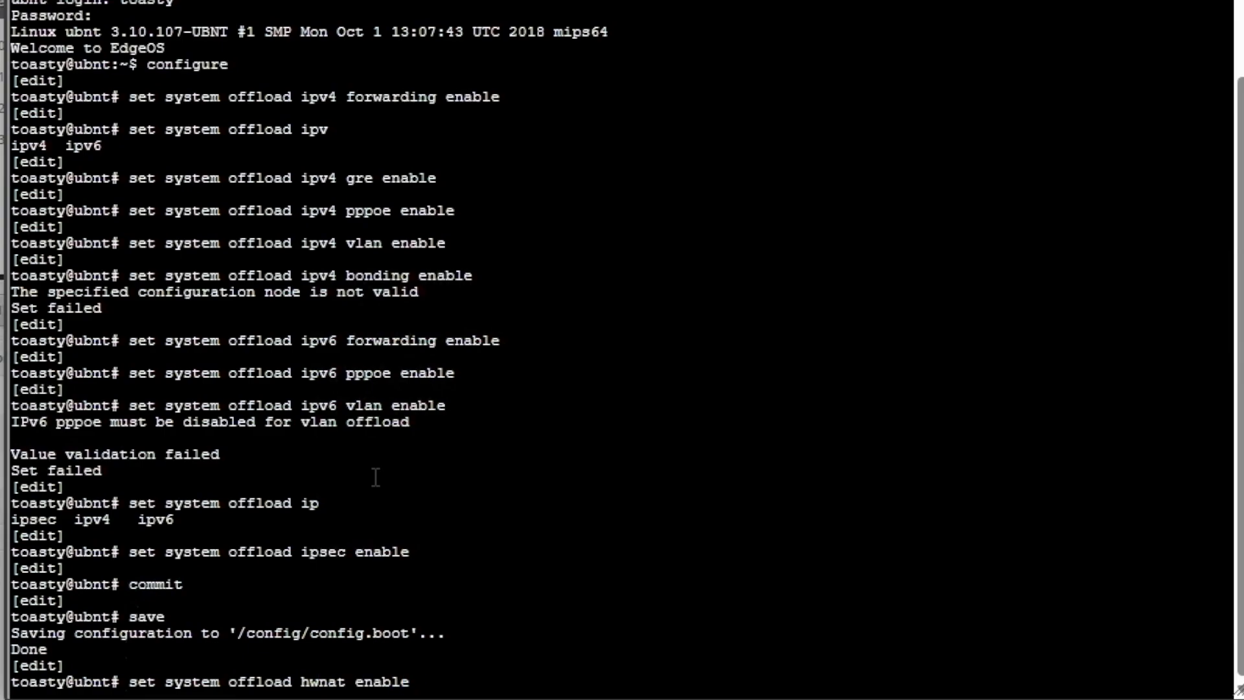
{"action": "key", "text": "Return"}
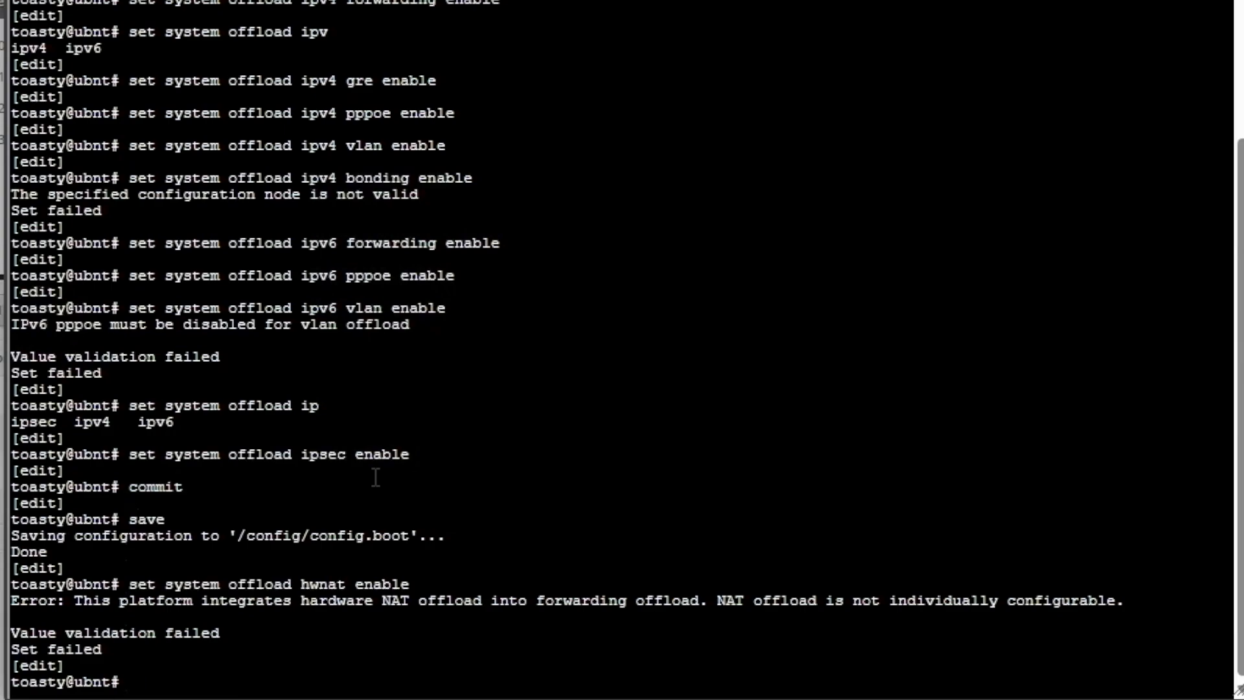
Issue the command set system offload ipsec enable once more.
{"action": "type", "text": "set system offload"}
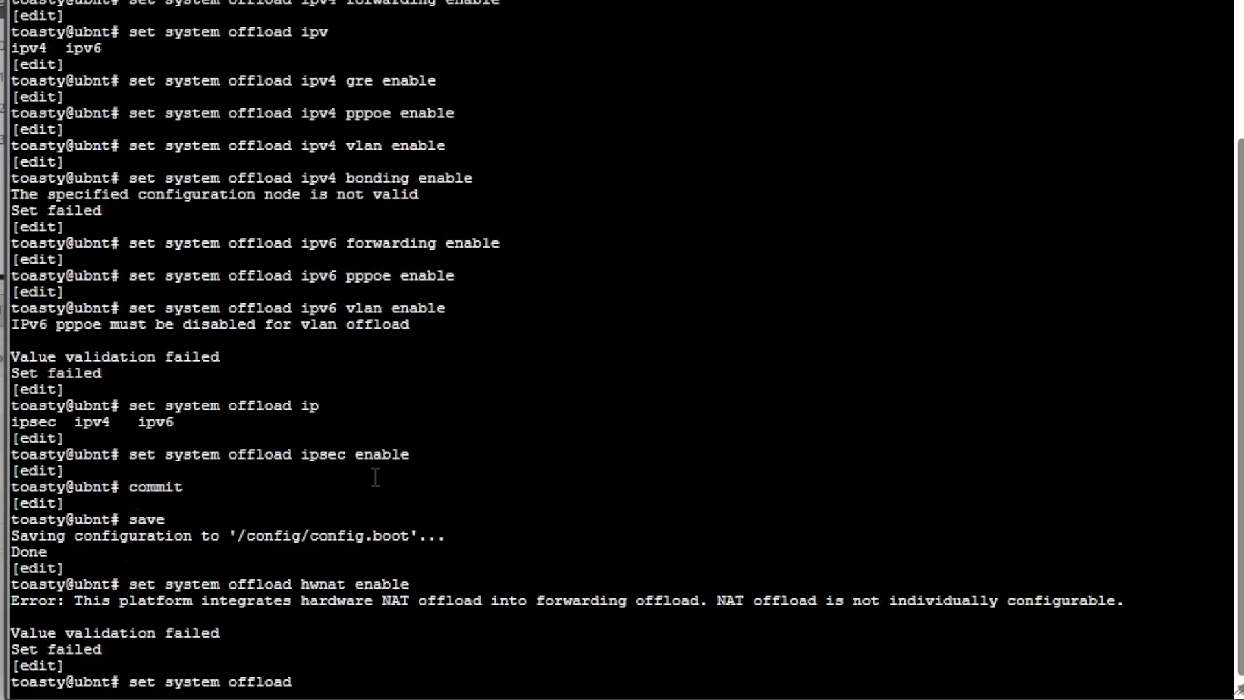
{"action": "type", "text": " ipsec enable"}
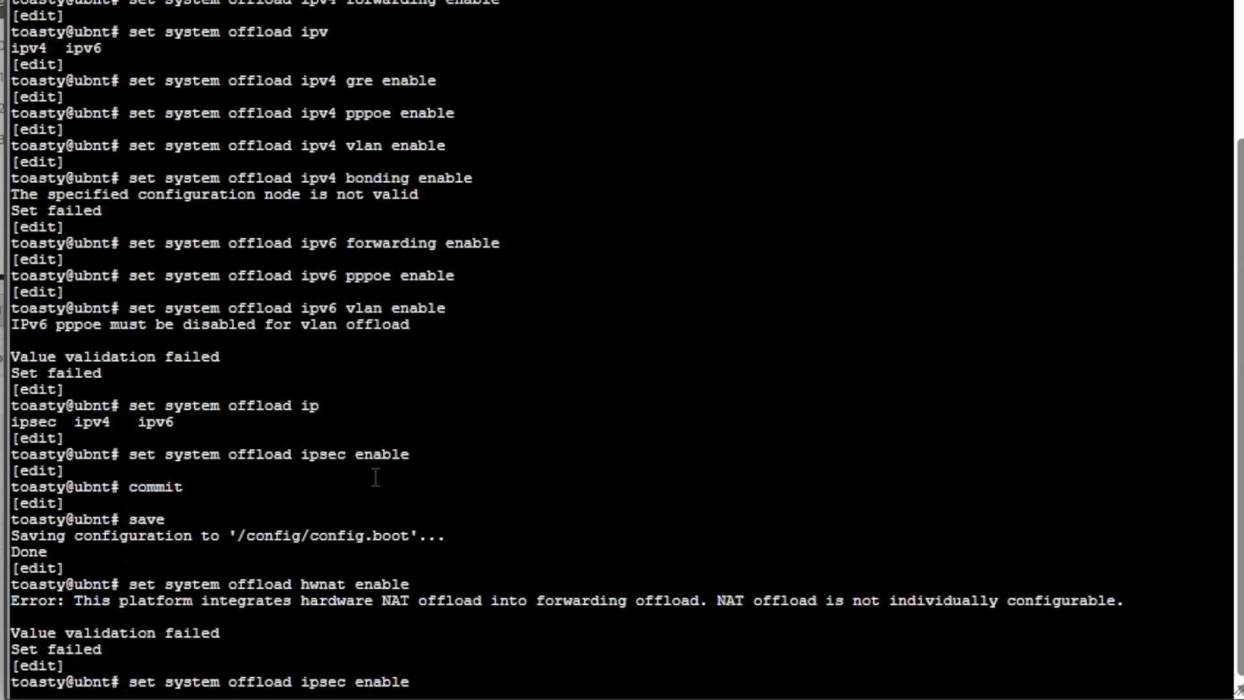
{"action": "key", "text": "Return"}
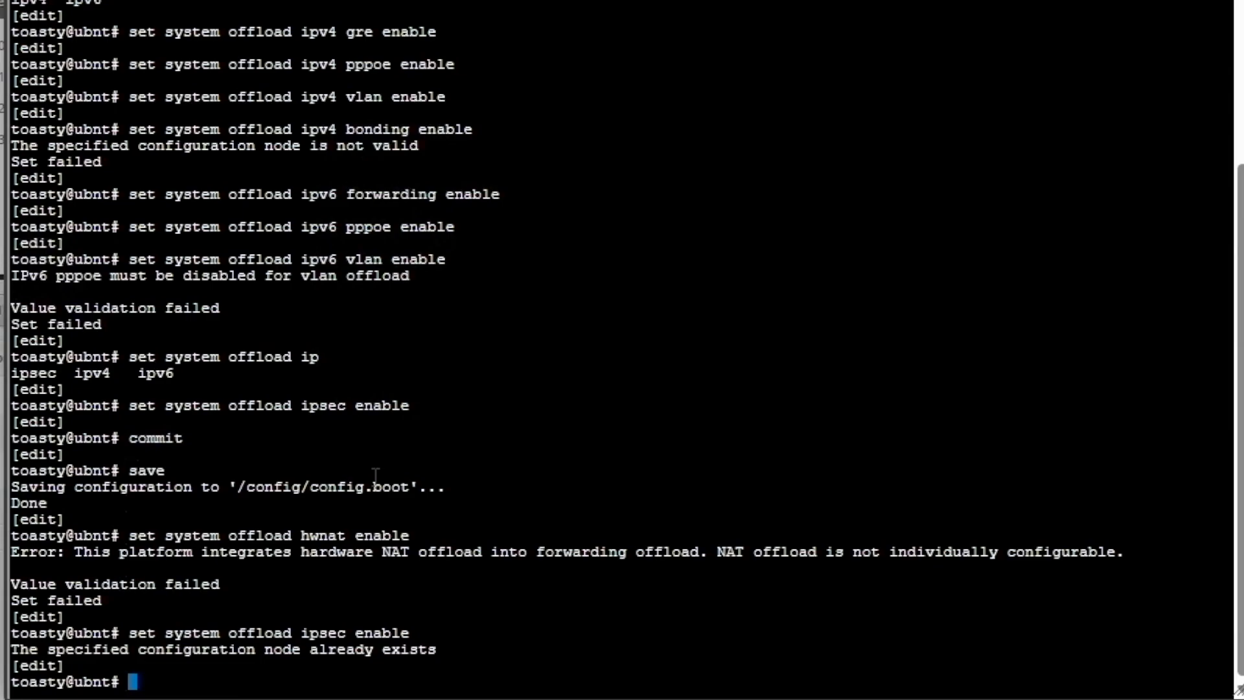